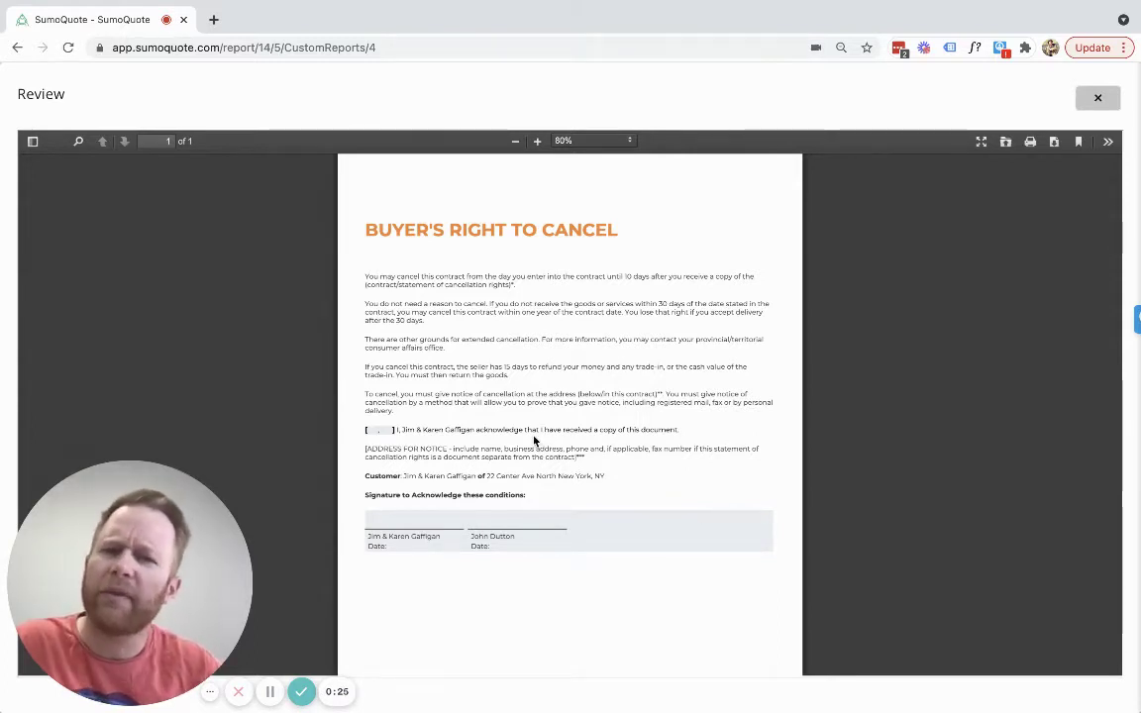
Review the initials, customer name, and address fields in the Buyer's Right to Cancel page preview and close the preview.
left_click_drag(408, 427, 407, 430)
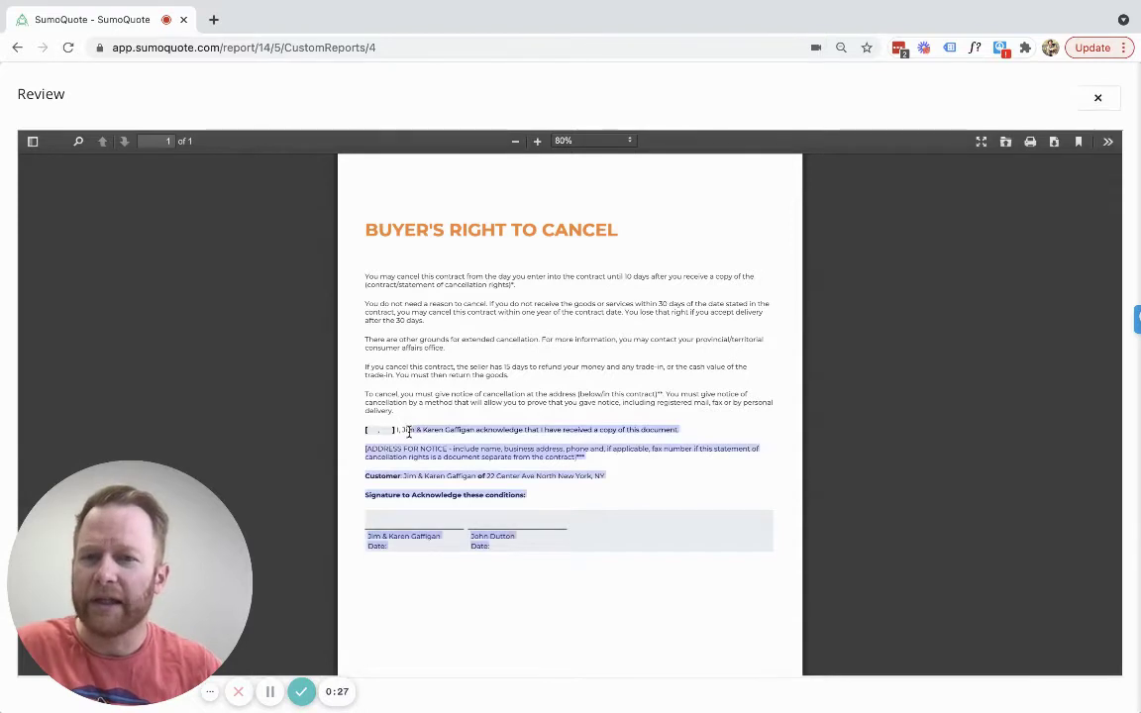
left_click(363, 431)
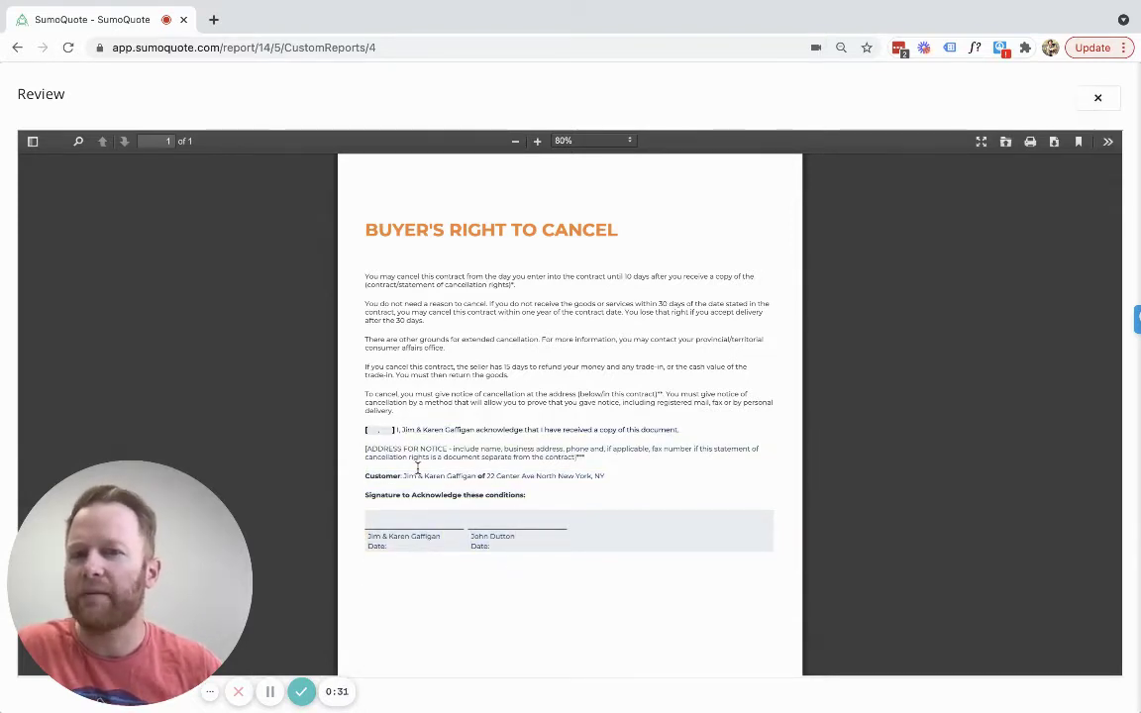
left_click_drag(400, 476, 606, 480)
left_click(605, 478)
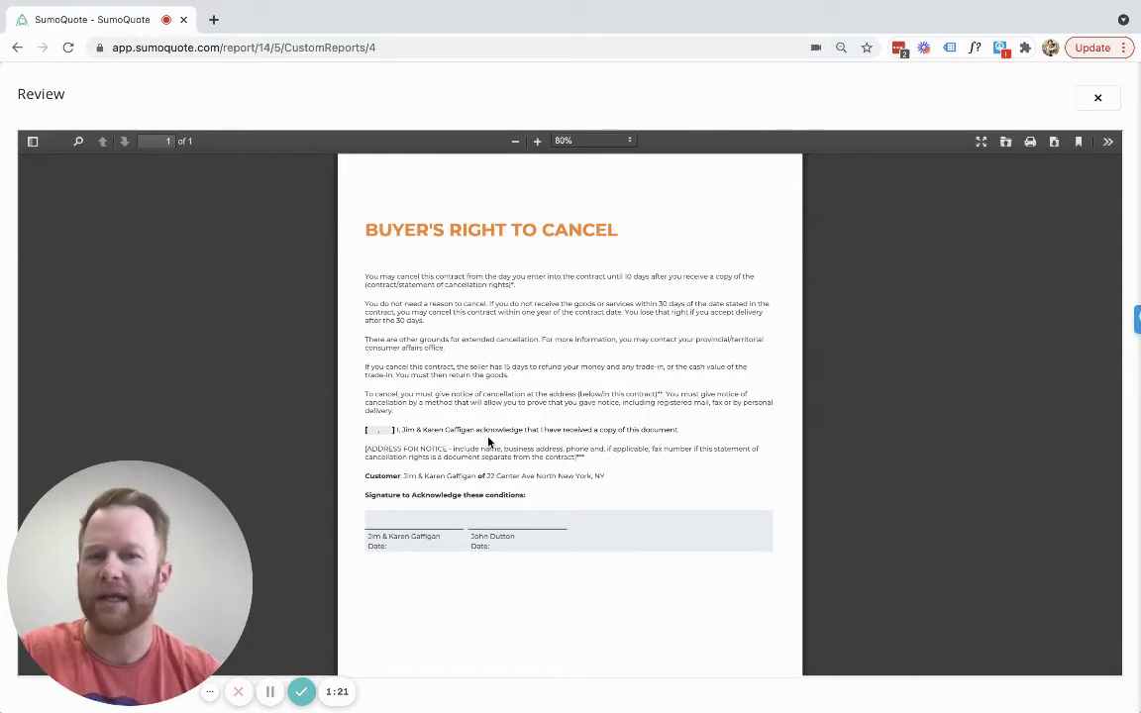
left_click(1095, 98)
Add a new custom page to the report and set its content type to Text page.
scroll(619, 276, "down", 4)
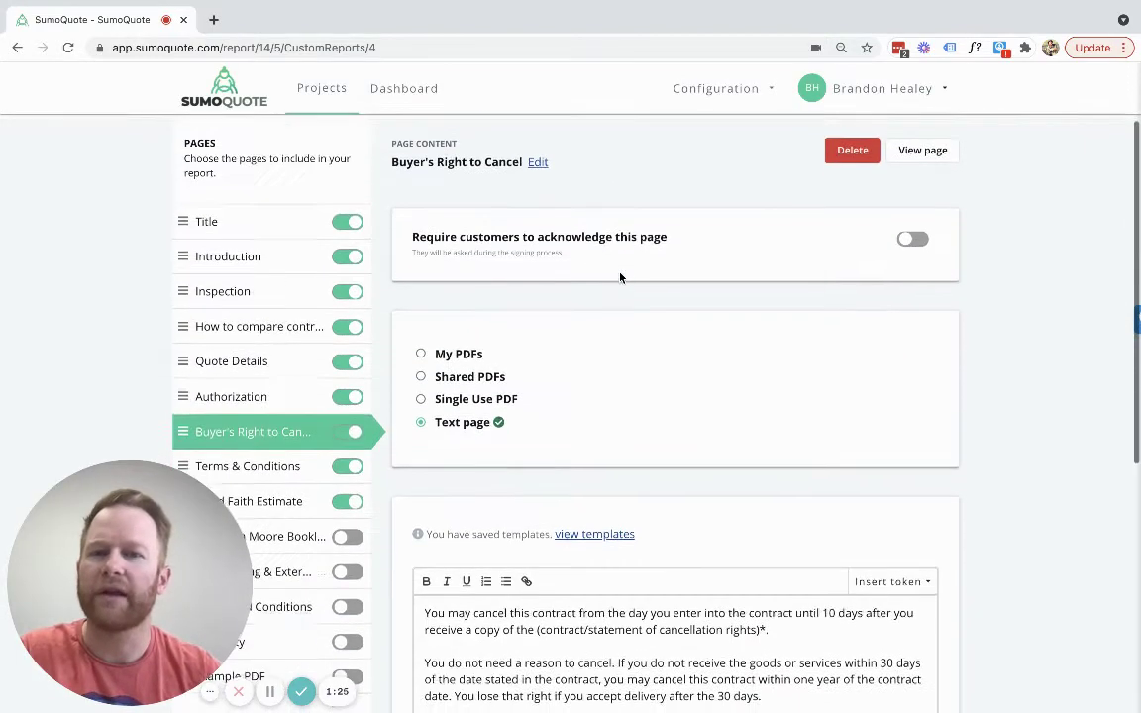
scroll(611, 281, "up", 3)
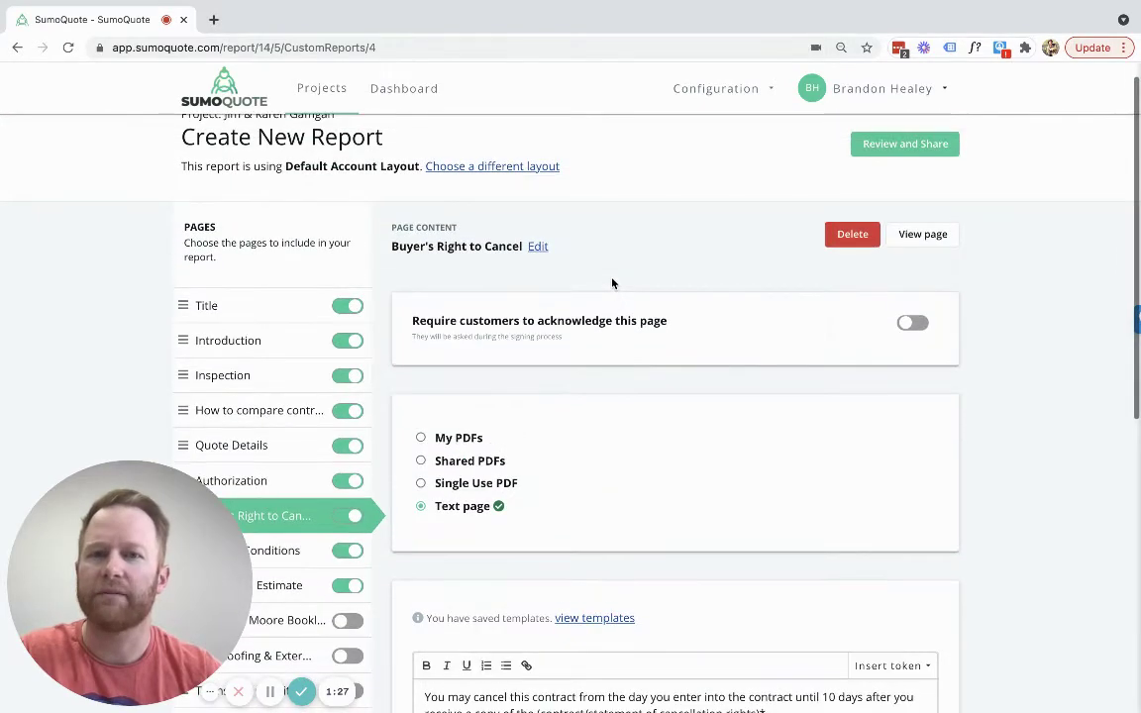
scroll(611, 283, "down", 5)
scroll(267, 357, "up", 1)
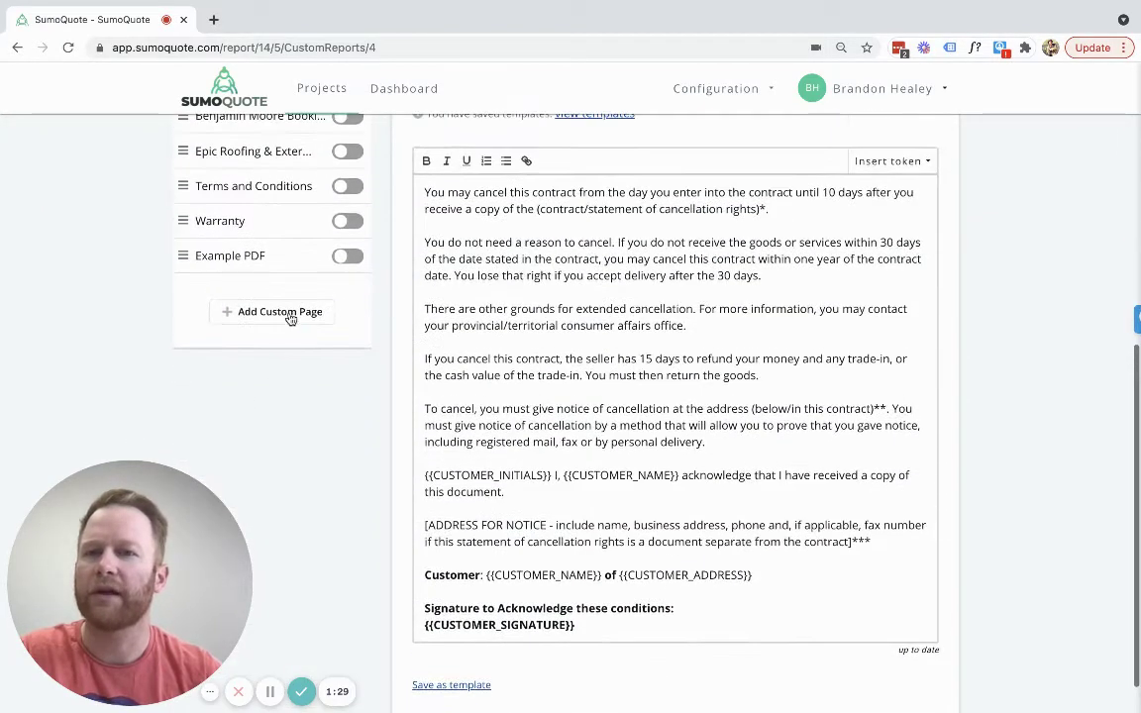
left_click(263, 322)
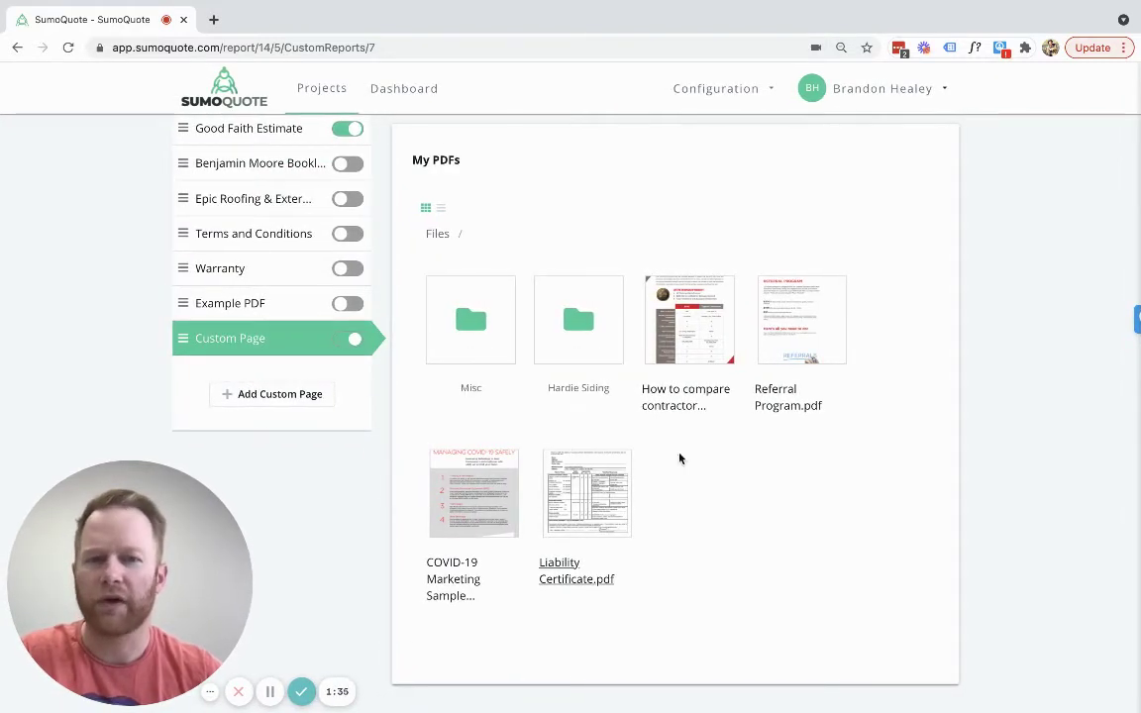
scroll(601, 437, "up", 5)
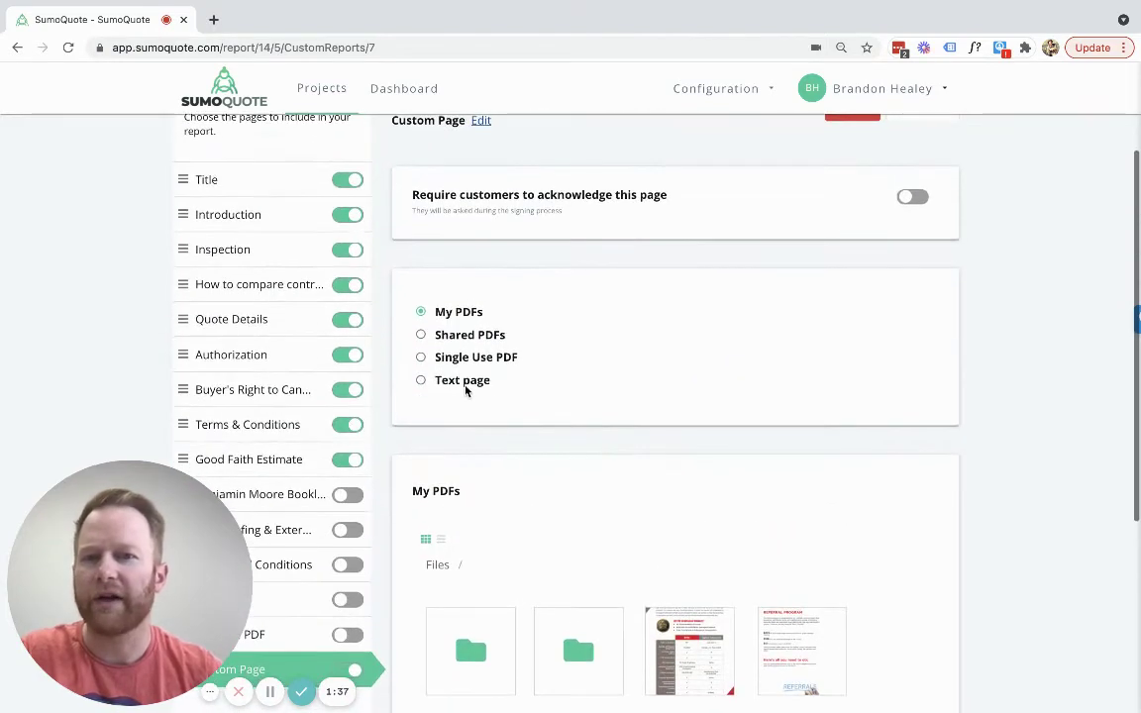
left_click(459, 385)
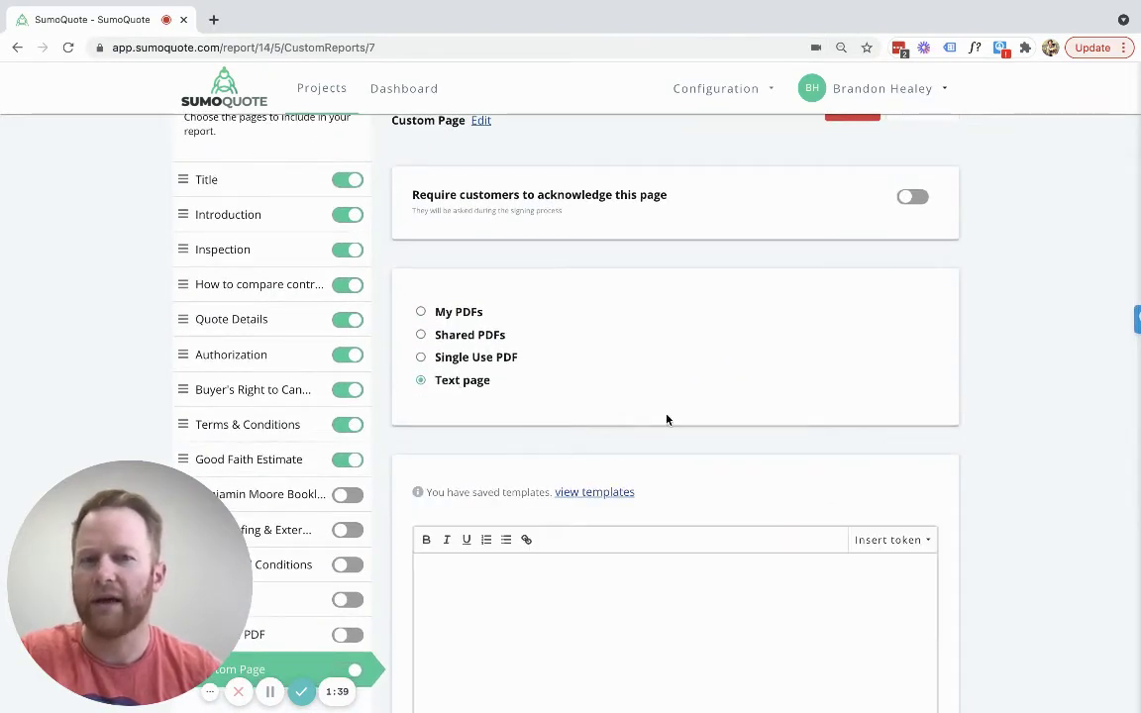
Fill the custom page's text with the saved template "(Sample) Buyer's Right to Cancel".
scroll(668, 417, "down", 3)
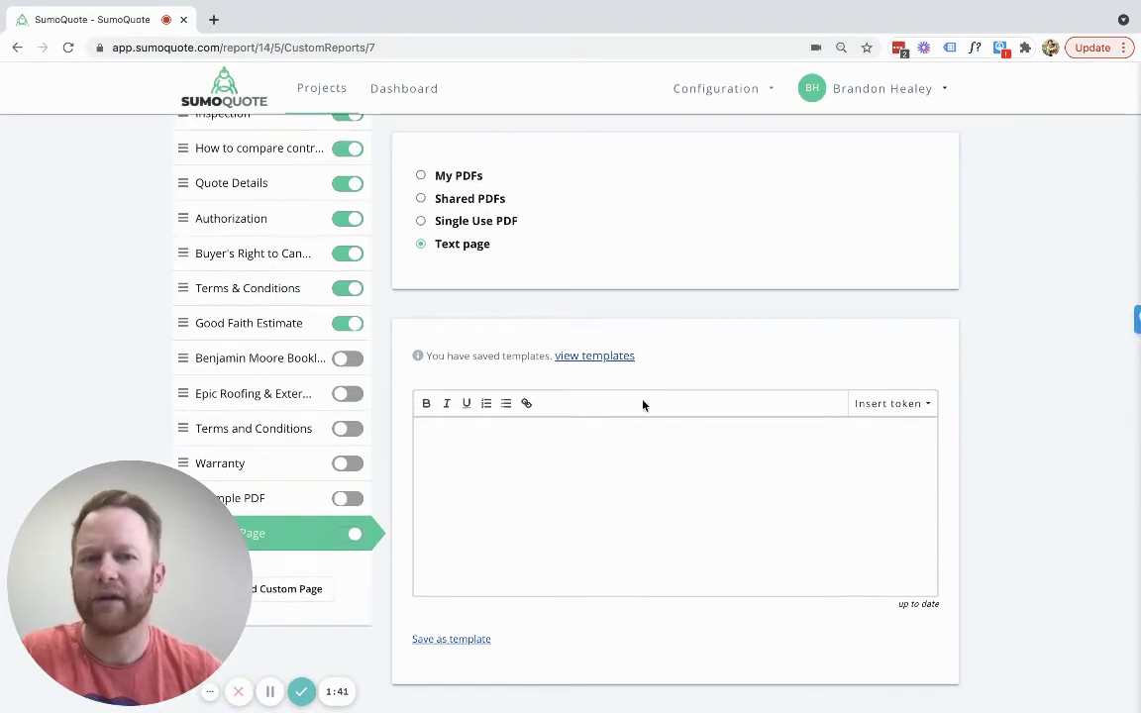
left_click(661, 412)
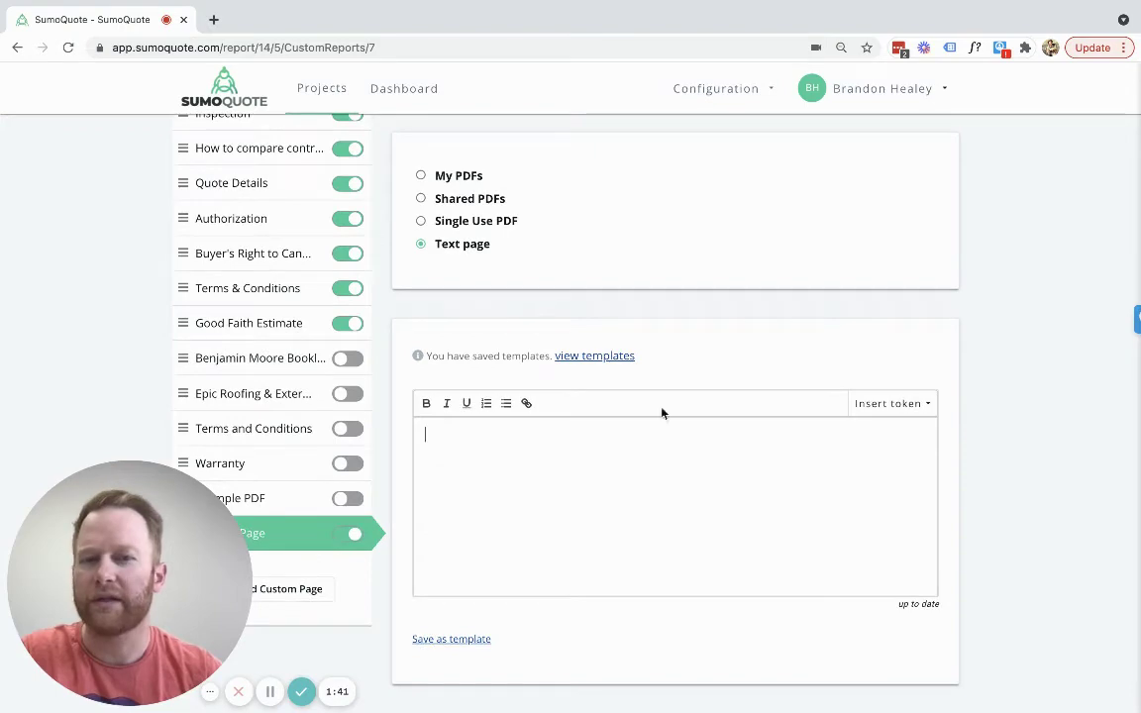
left_click(591, 357)
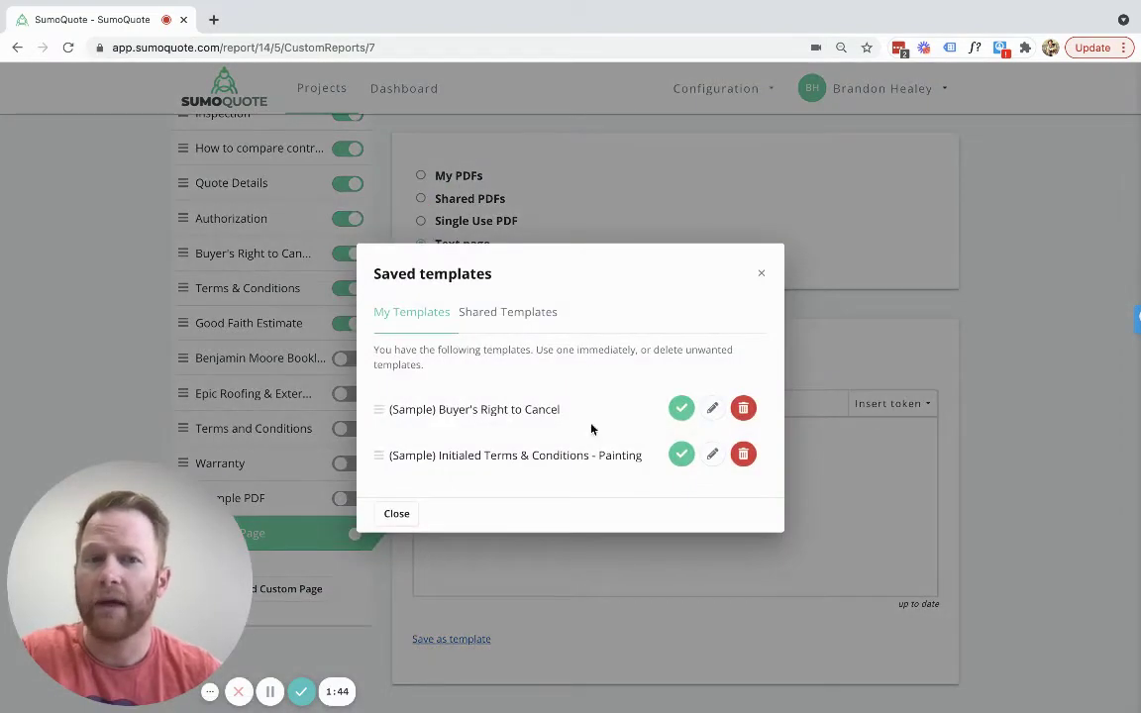
left_click(681, 408)
Look through the tokens available for the page text, from Account Name to Customer Initials, without inserting one.
scroll(667, 443, "down", 1)
scroll(668, 440, "down", 1)
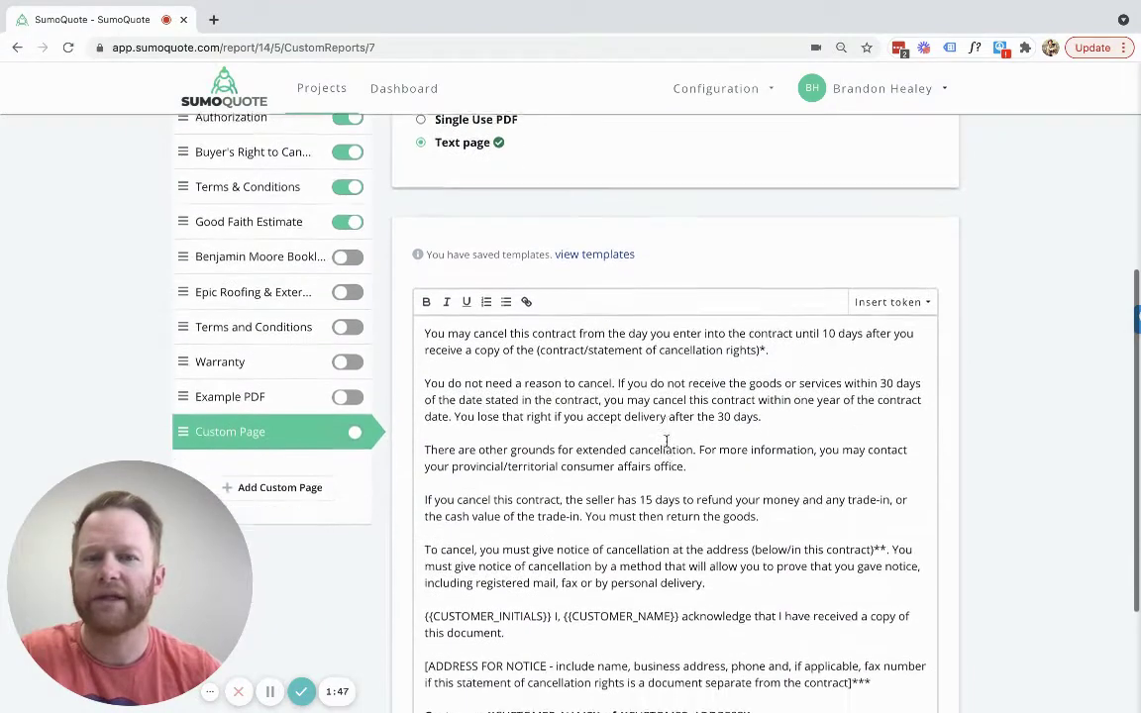
left_click(883, 315)
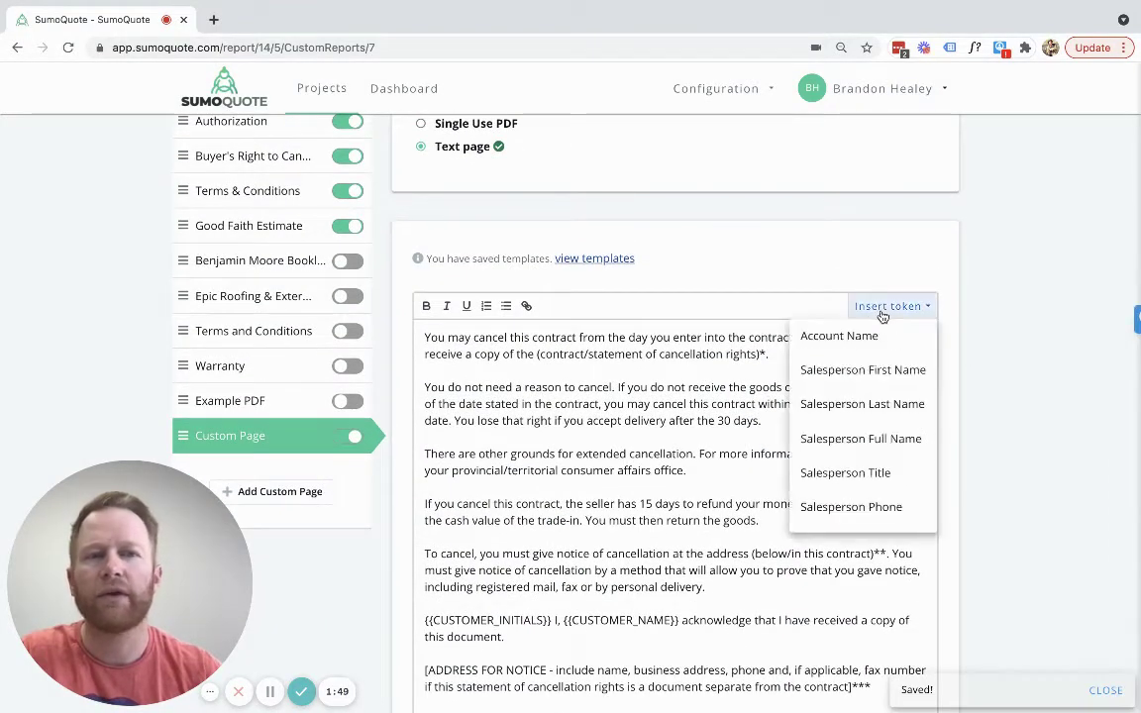
scroll(817, 359, "up", 1)
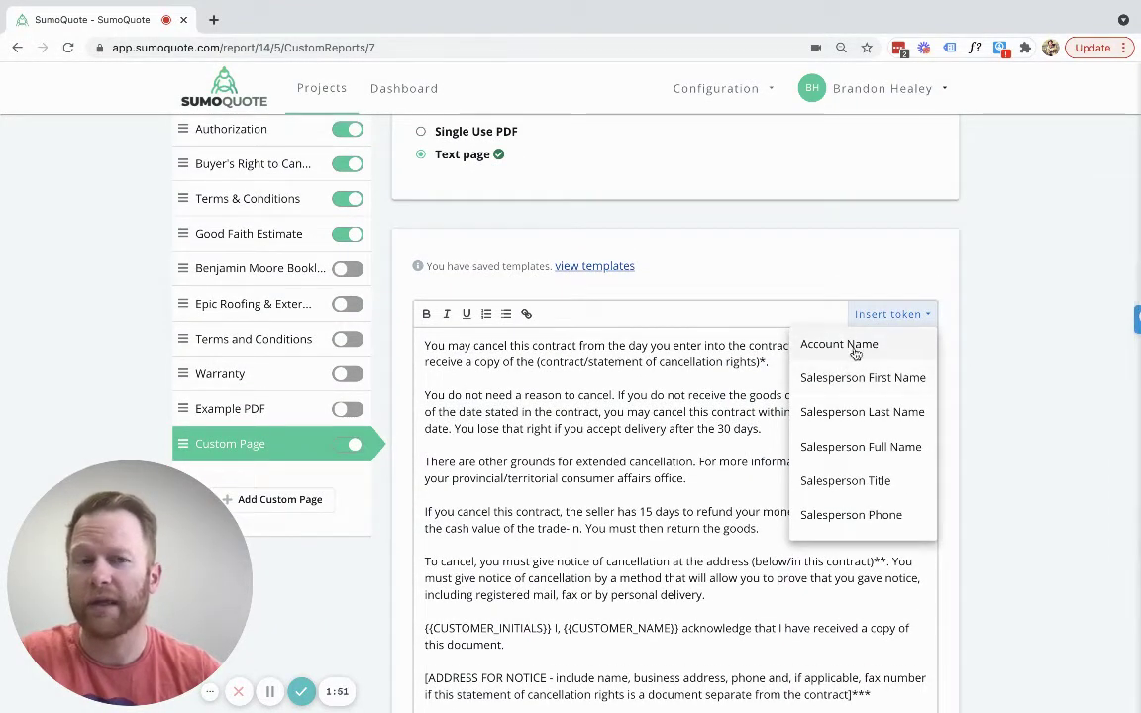
scroll(861, 360, "down", 5)
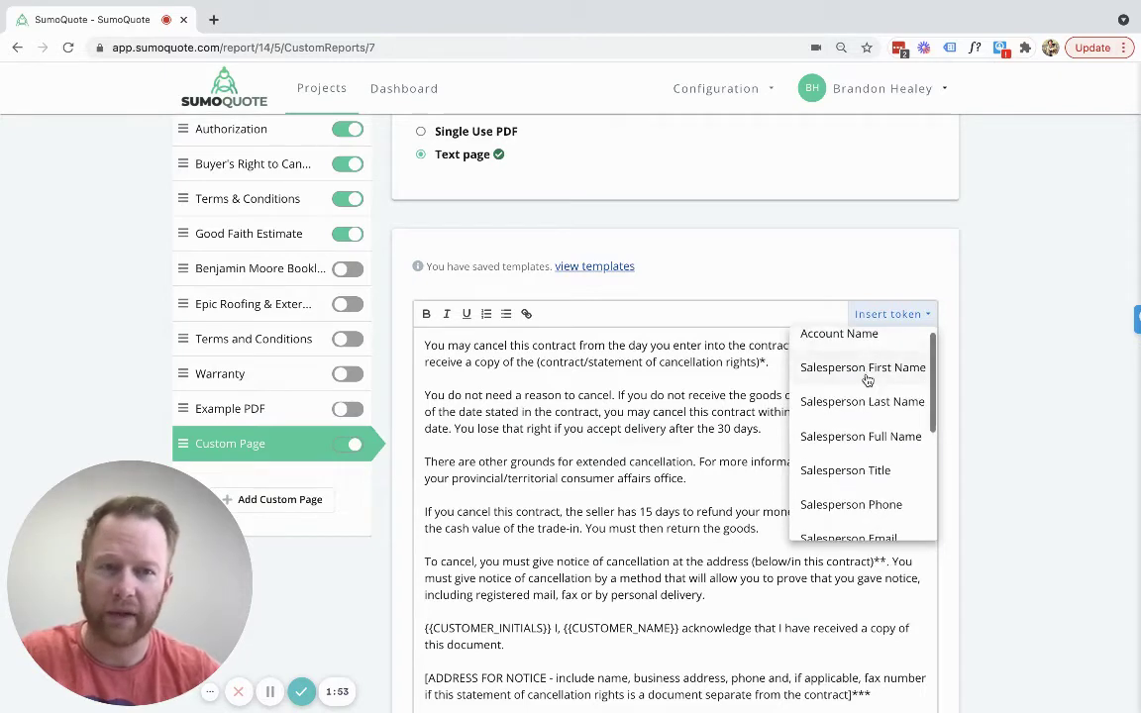
scroll(854, 424, "down", 1)
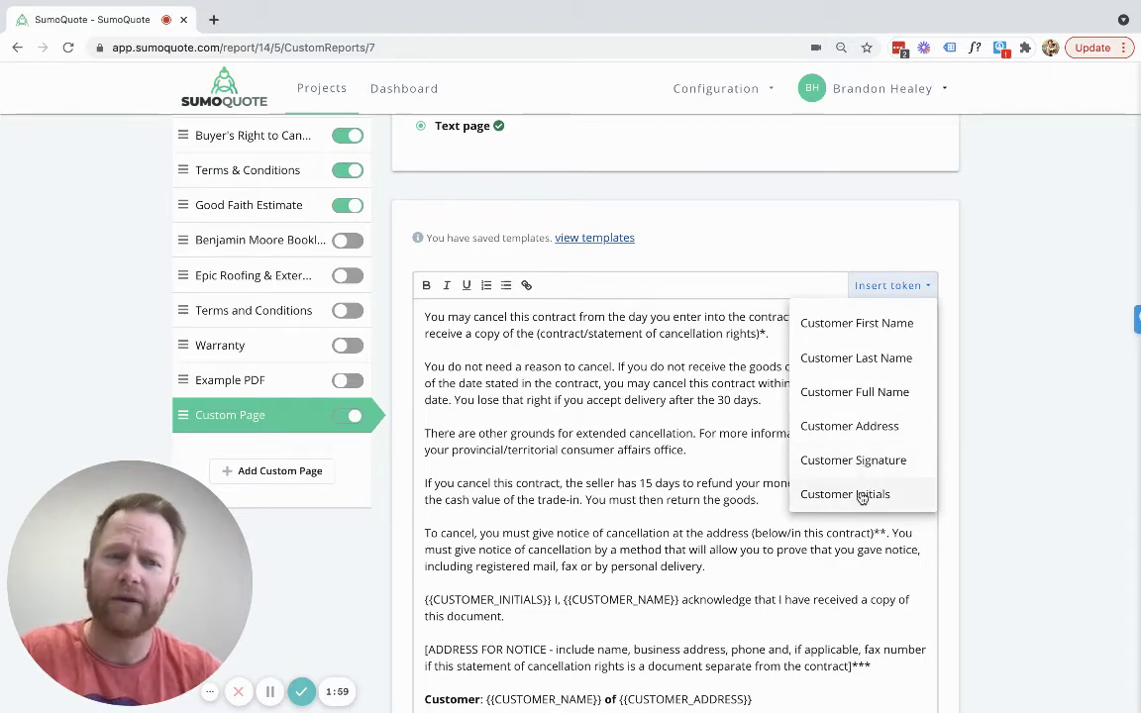
left_click(693, 473)
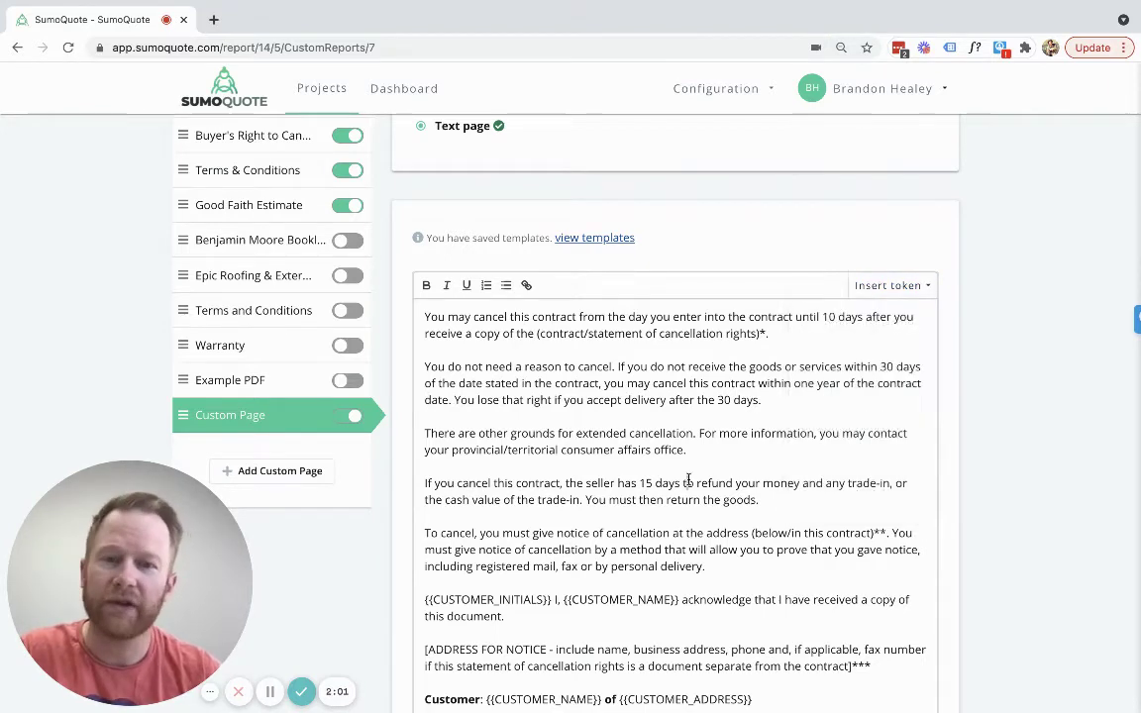
Examine where the CUSTOMER_INITIALS and CUSTOMER_SIGNATURE tokens are placed in the custom page's text.
scroll(690, 480, "down", 2)
scroll(690, 481, "down", 1)
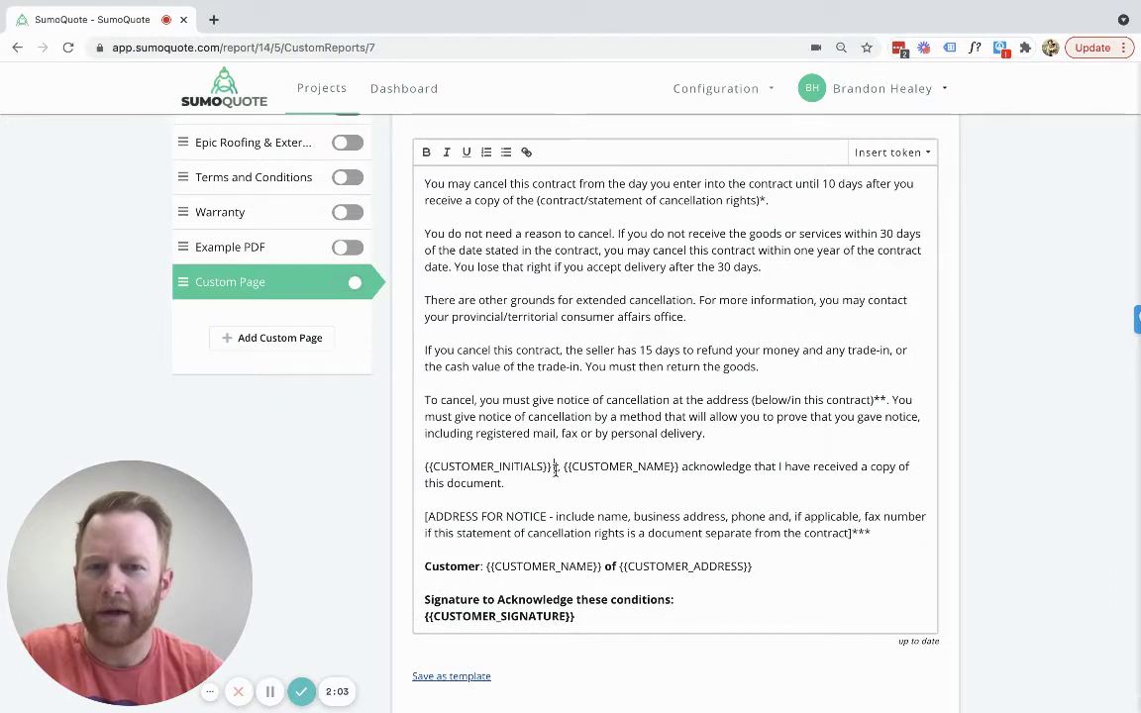
left_click_drag(552, 467, 422, 471)
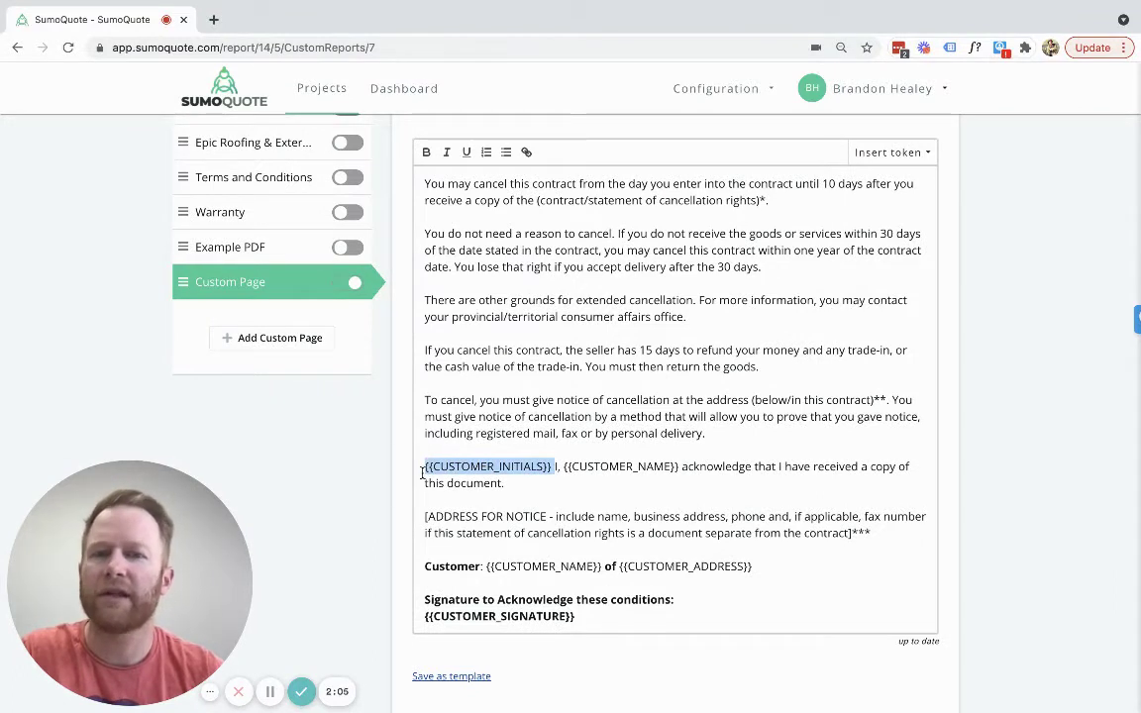
left_click(497, 485)
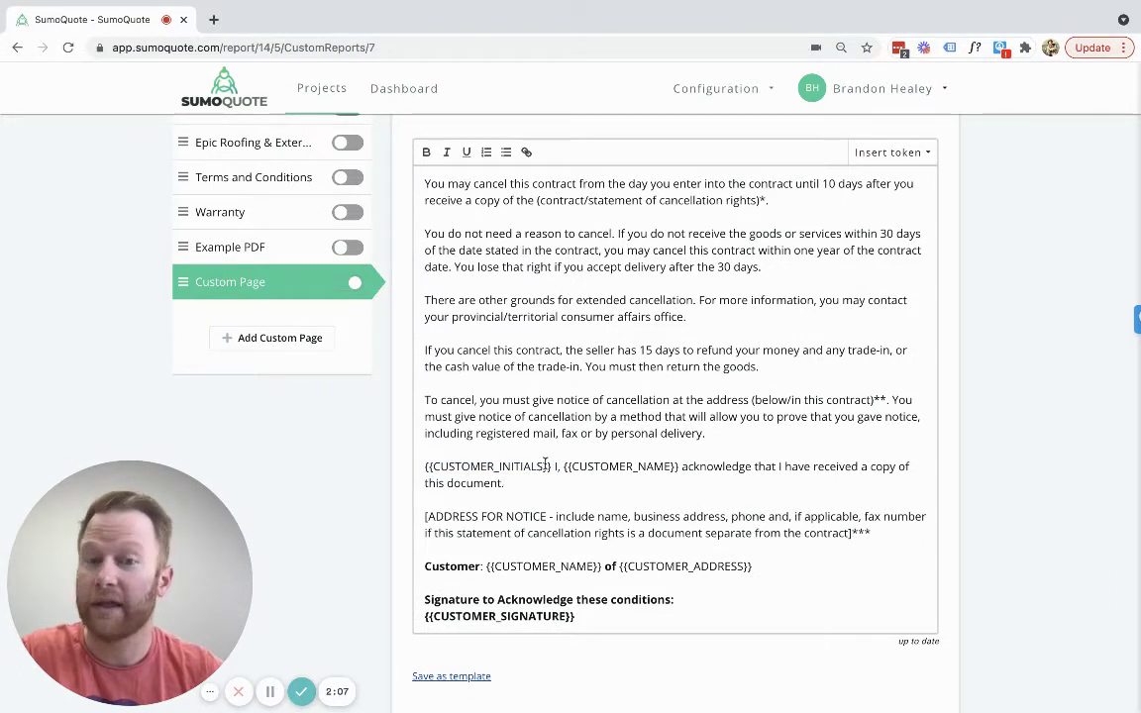
left_click_drag(556, 468, 424, 469)
left_click(555, 469)
type("I,")
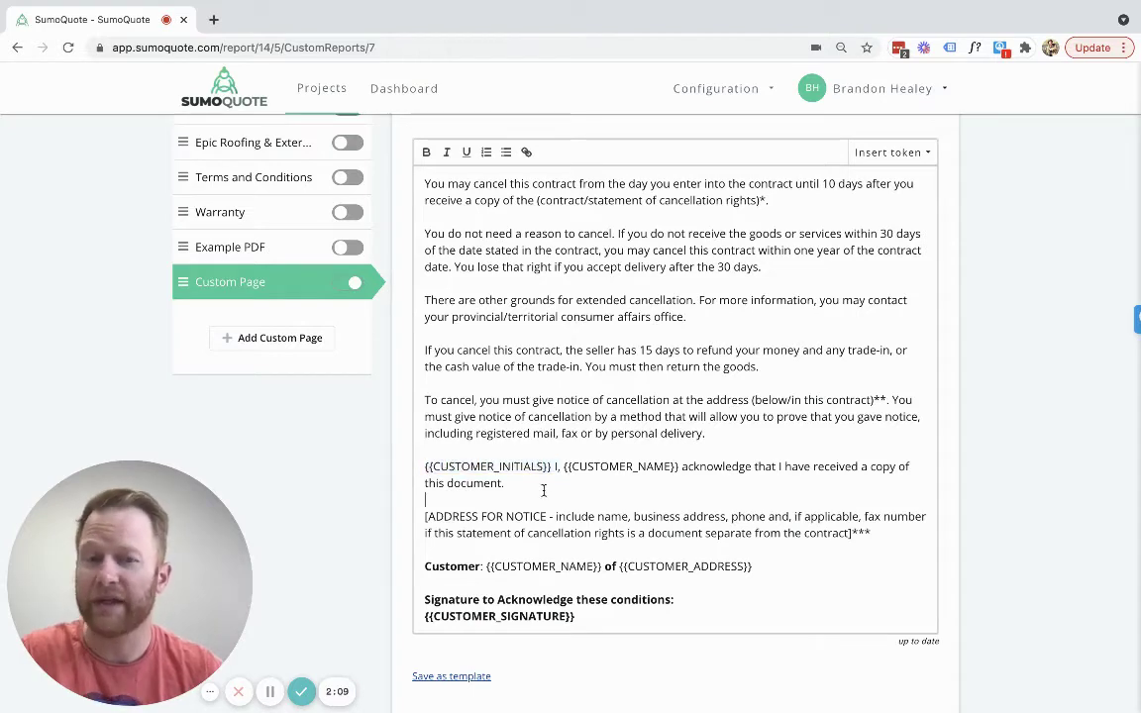
scroll(543, 489, "down", 1)
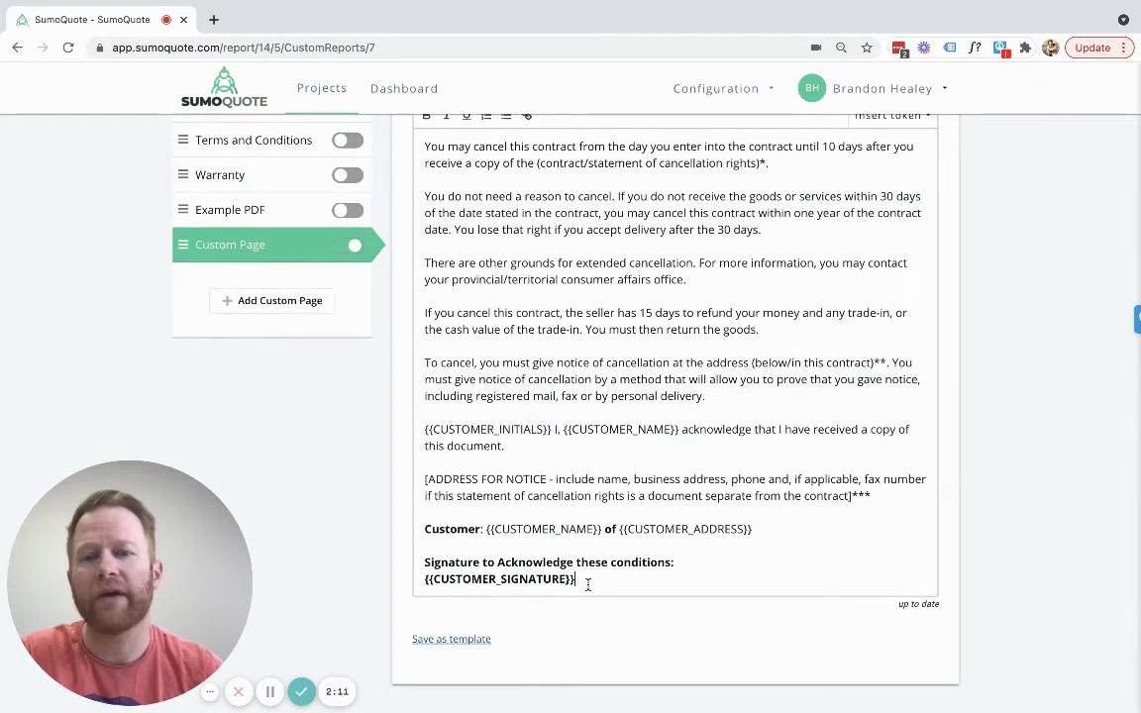
left_click_drag(582, 582, 420, 584)
left_click(646, 583)
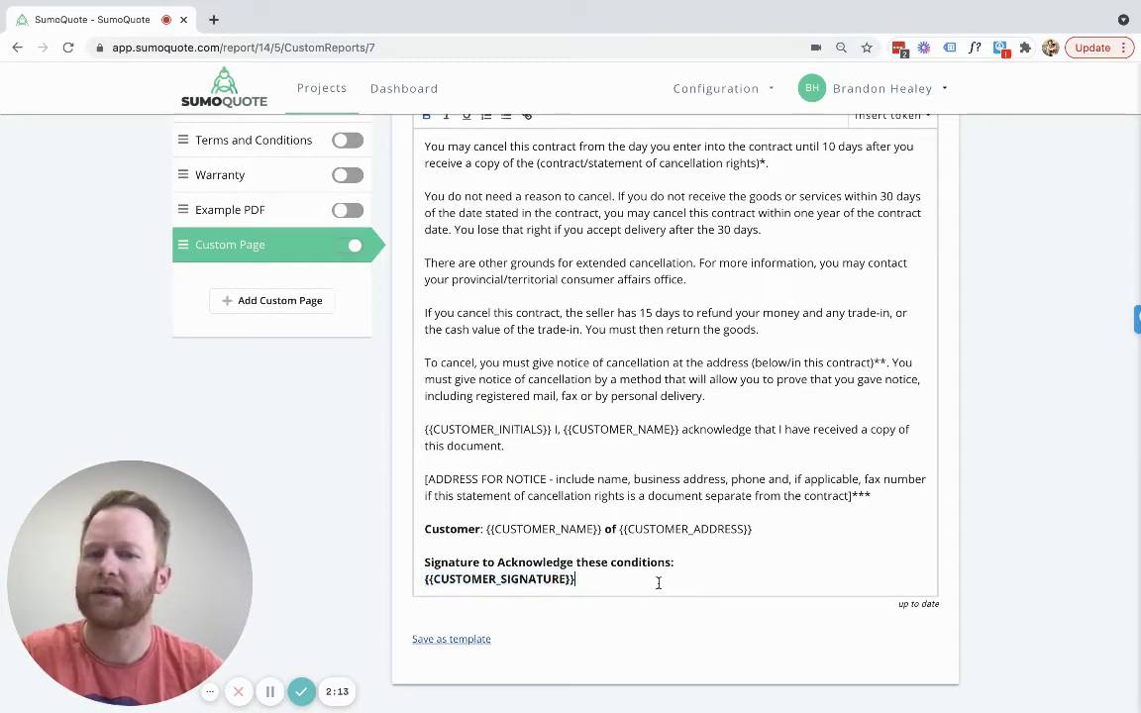
Preview the custom page to check its initials and signature fields, and close the preview.
scroll(832, 562, "up", 5)
scroll(1006, 492, "up", 5)
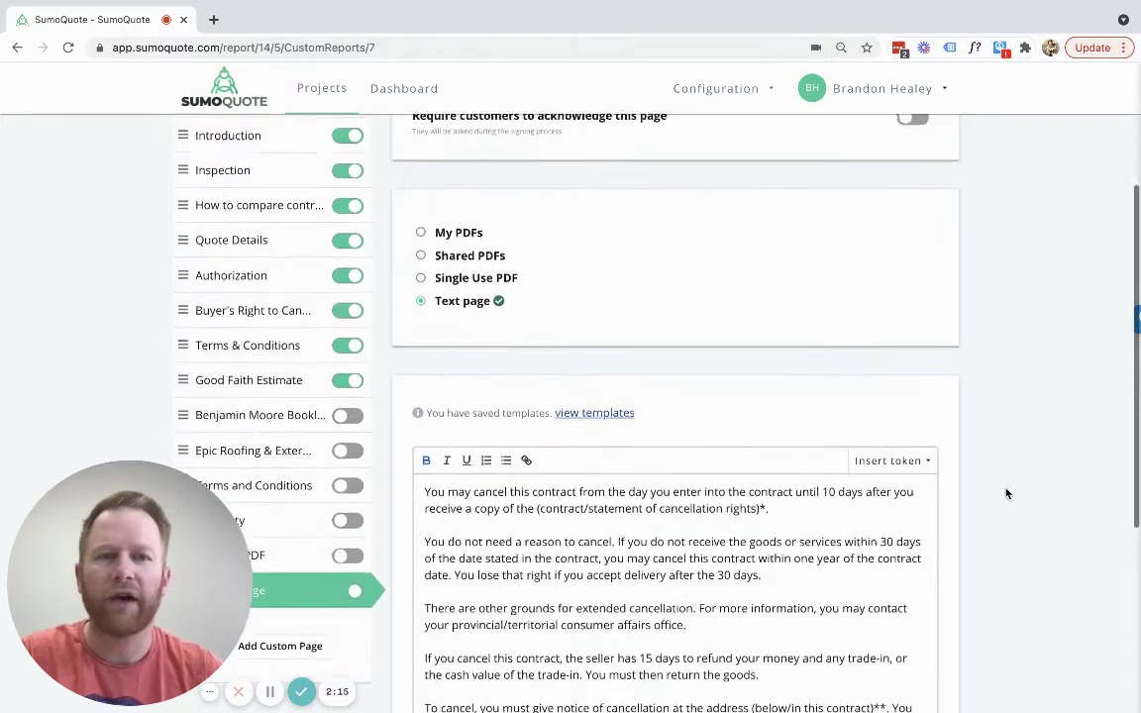
left_click(923, 163)
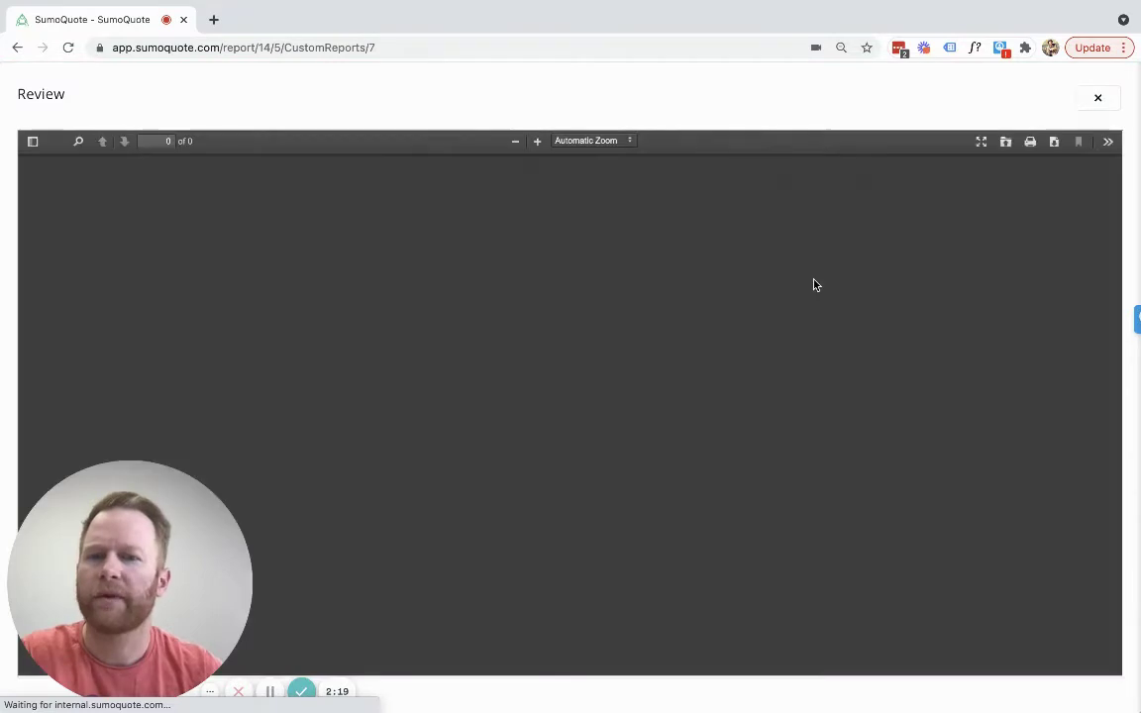
scroll(628, 396, "down", 1)
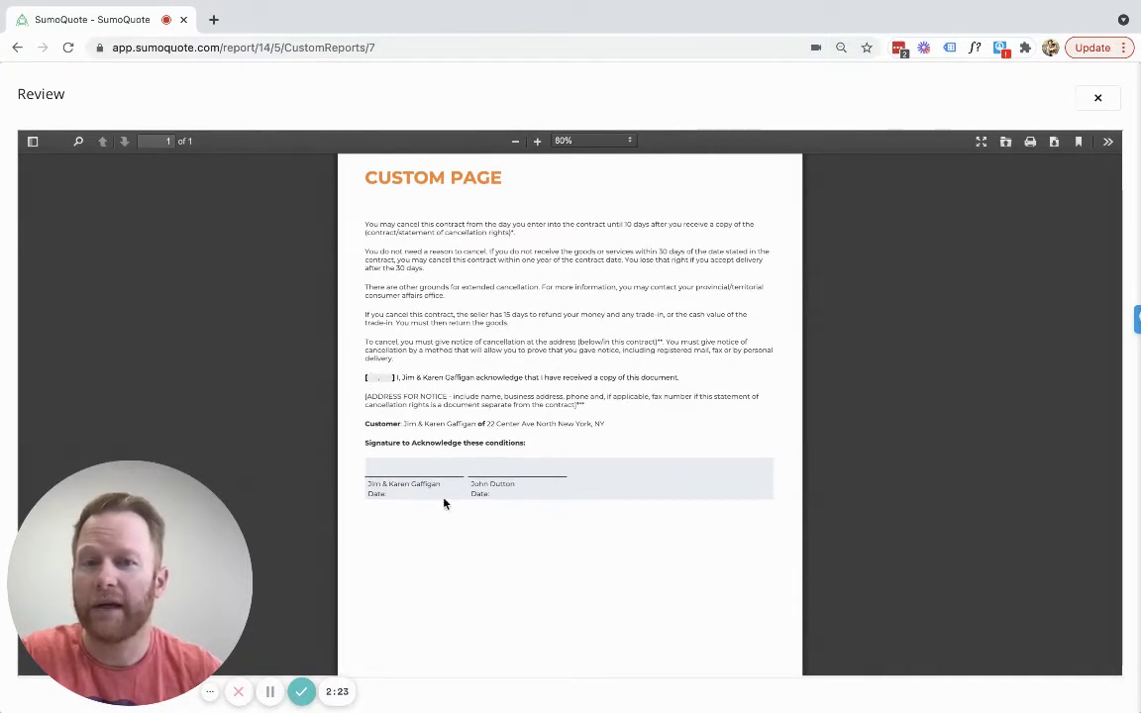
left_click(1096, 99)
Examine the customer initials, name, and address tokens and the signature heading in the custom page's text.
scroll(777, 526, "down", 5)
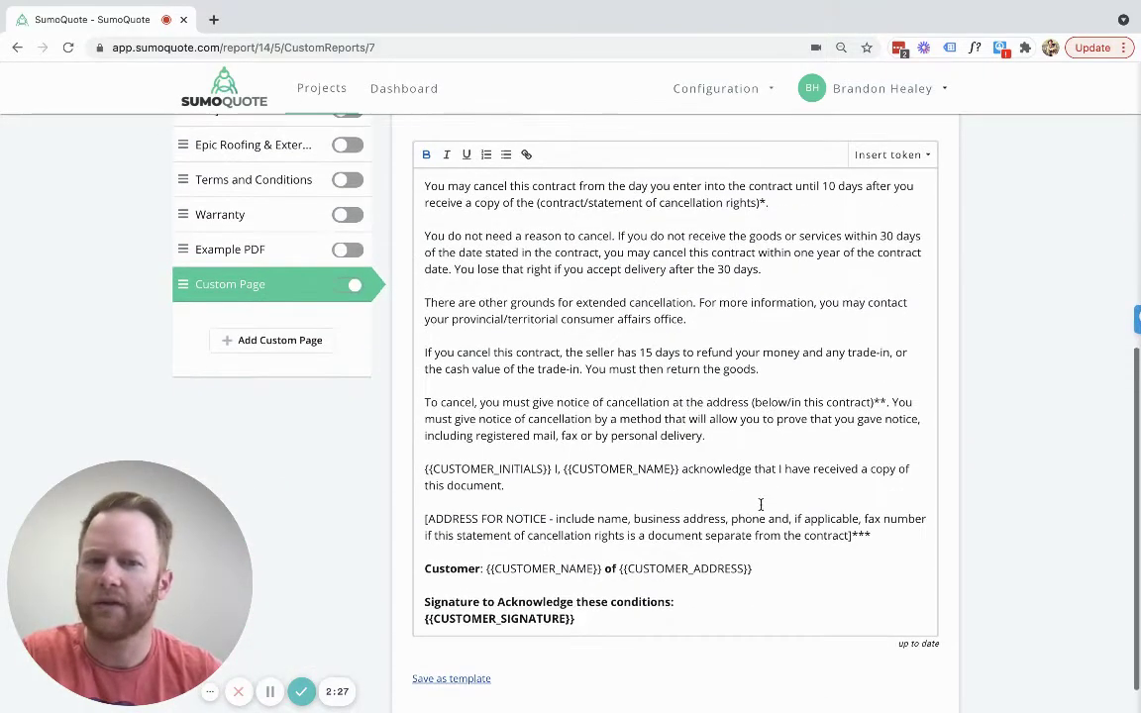
left_click_drag(425, 446, 554, 442)
left_click(563, 446)
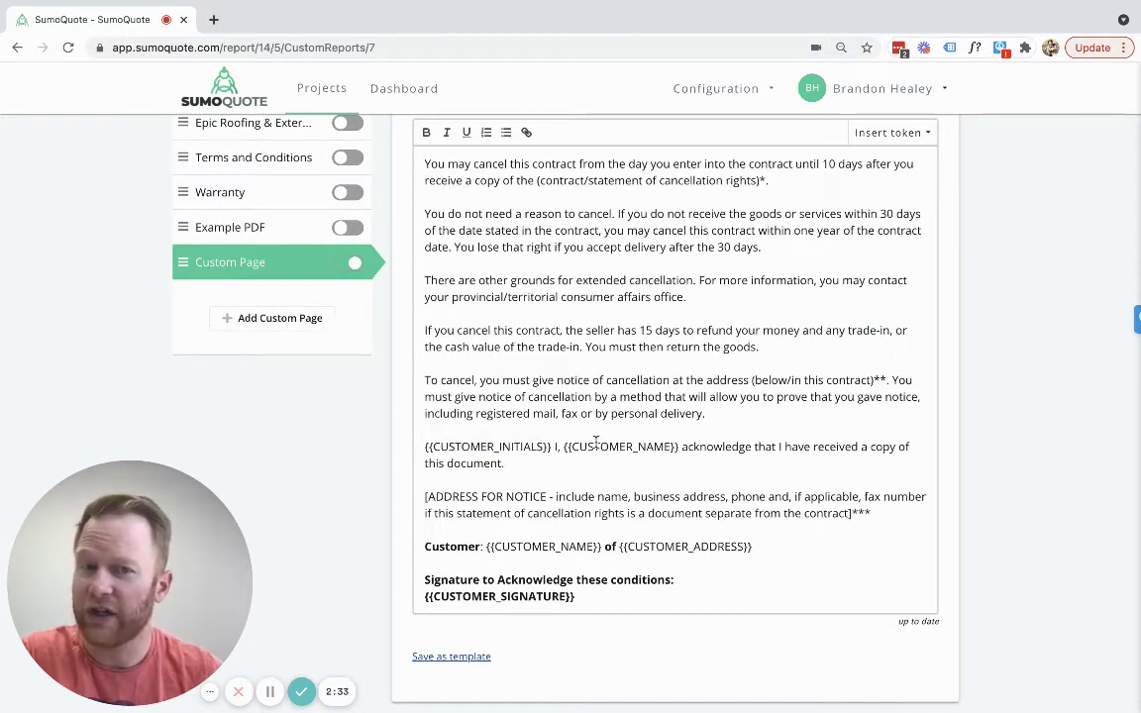
double_click(641, 447)
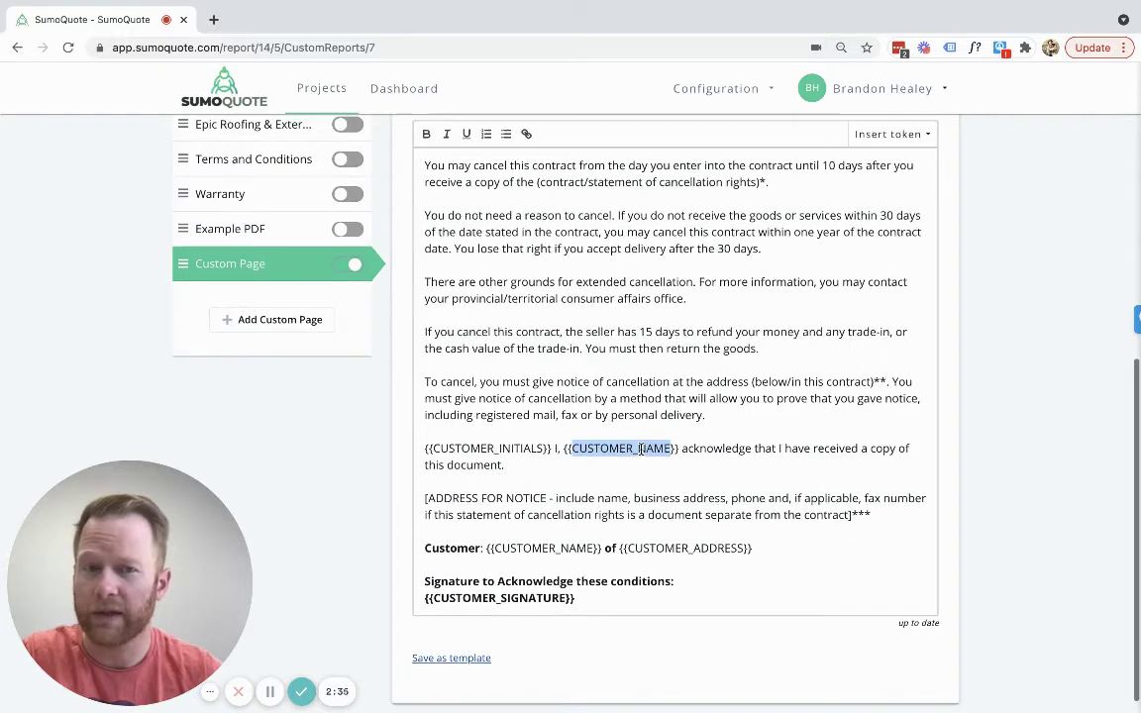
left_click(643, 447)
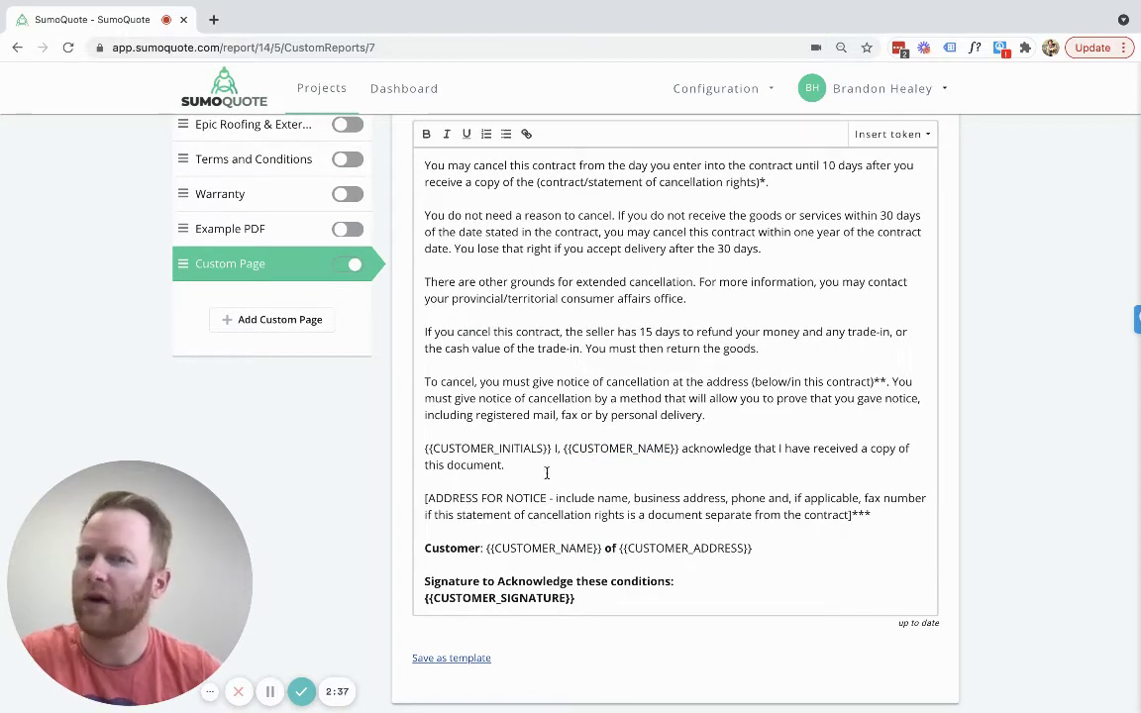
scroll(547, 472, "down", 1)
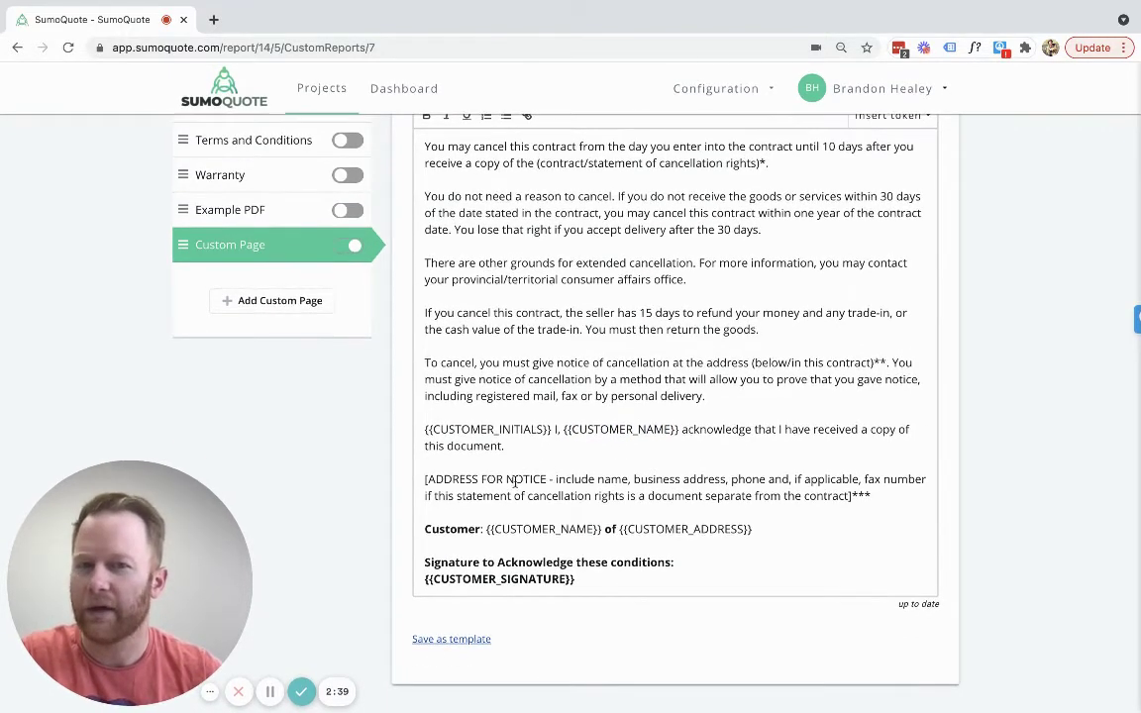
left_click_drag(488, 529, 792, 533)
left_click(424, 531)
left_click(610, 532)
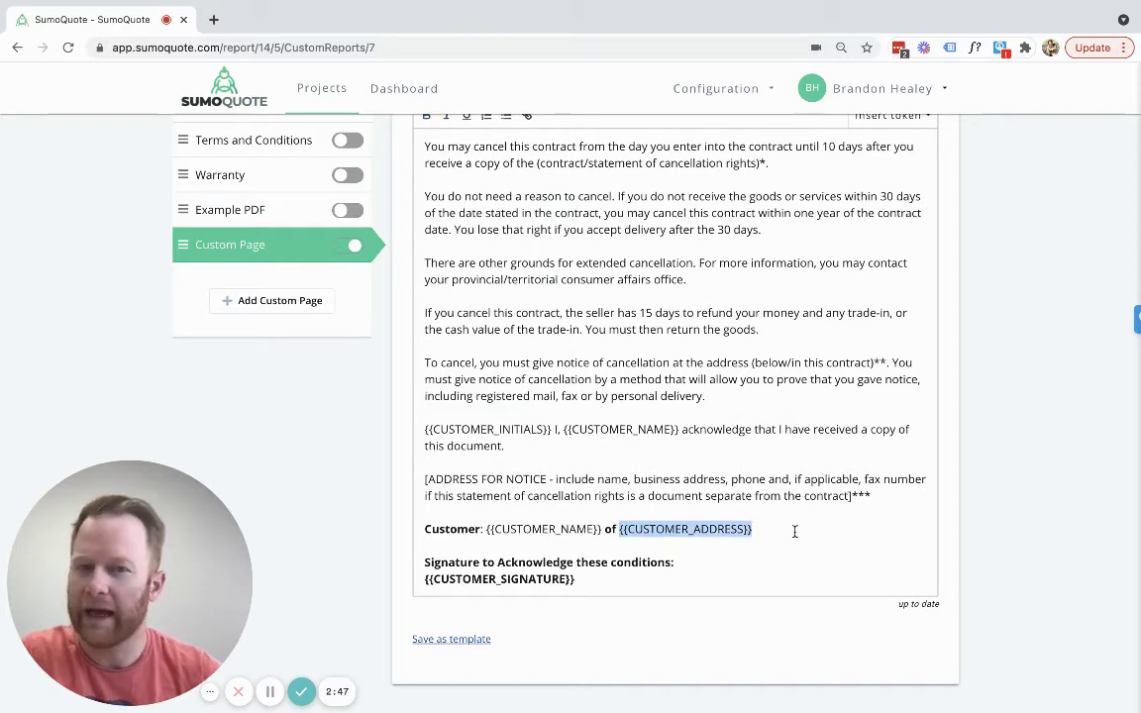
left_click(794, 532)
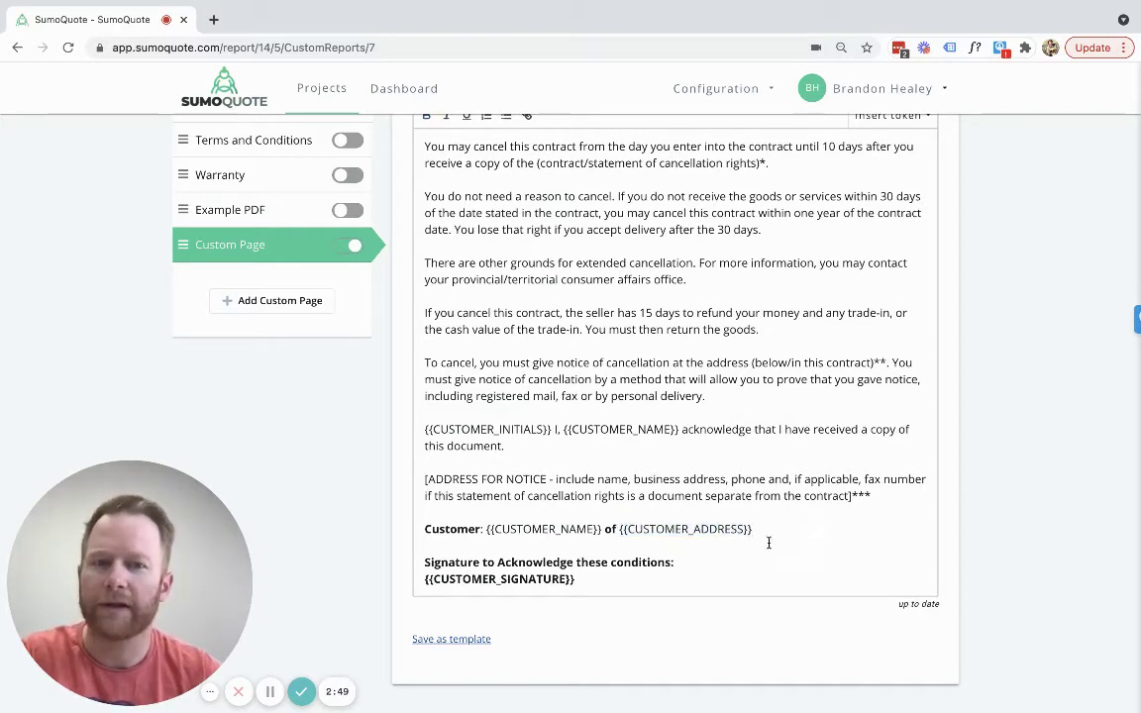
double_click(659, 563)
left_click(723, 556)
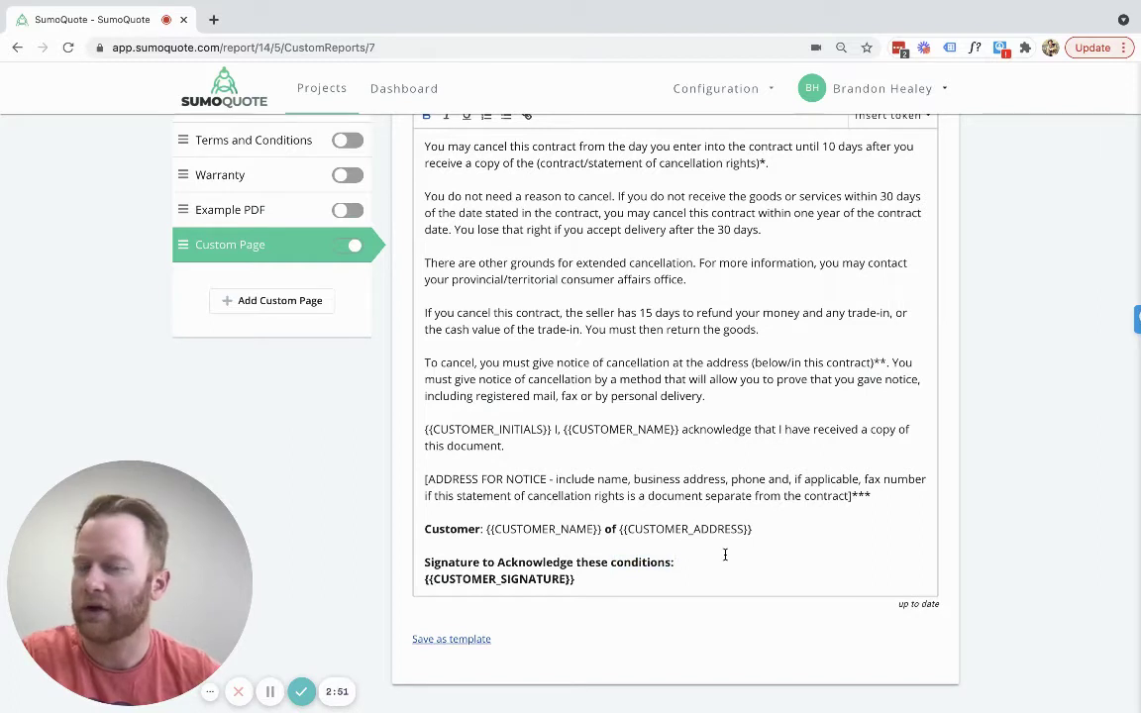
Preview the Buyer's Right to Cancel page to check its initials, customer details and signature fields, and close the preview.
left_click_drag(761, 535, 482, 531)
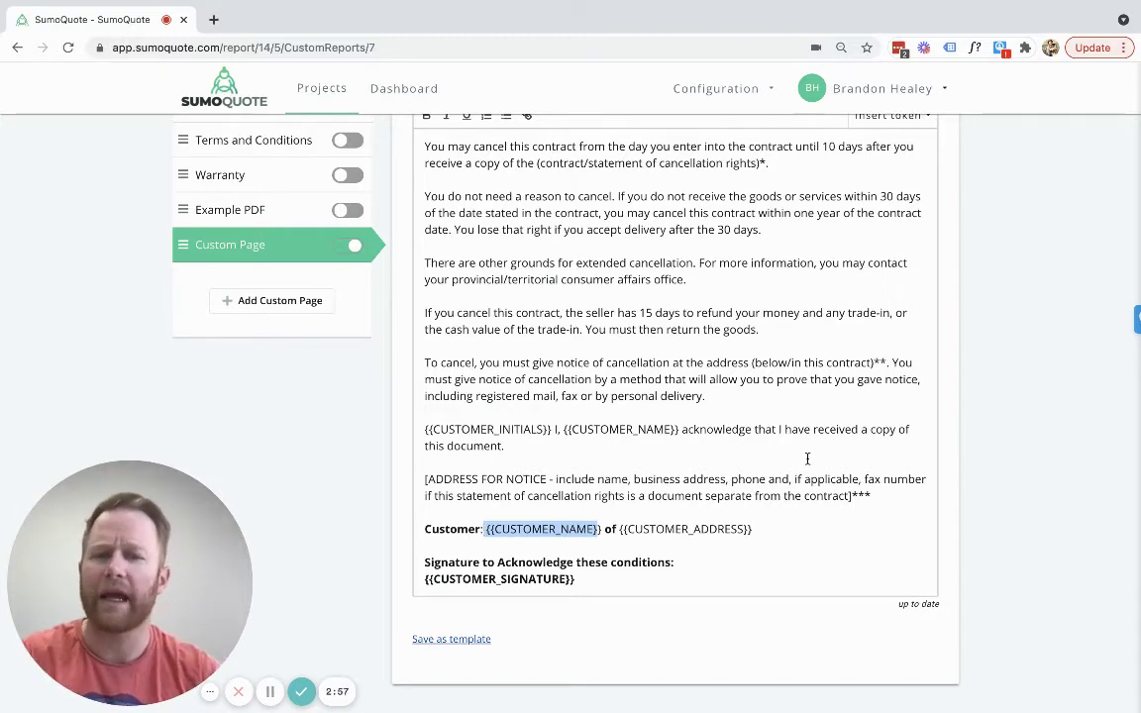
scroll(1082, 428, "up", 5)
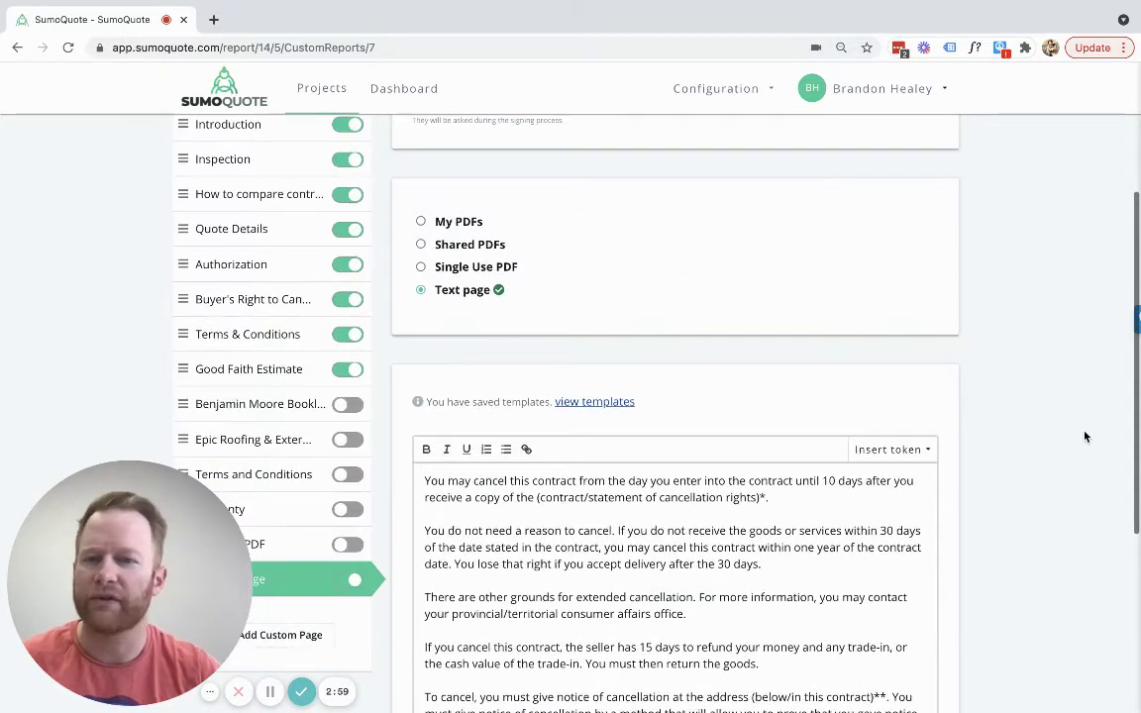
scroll(1085, 437, "up", 1)
left_click(250, 308)
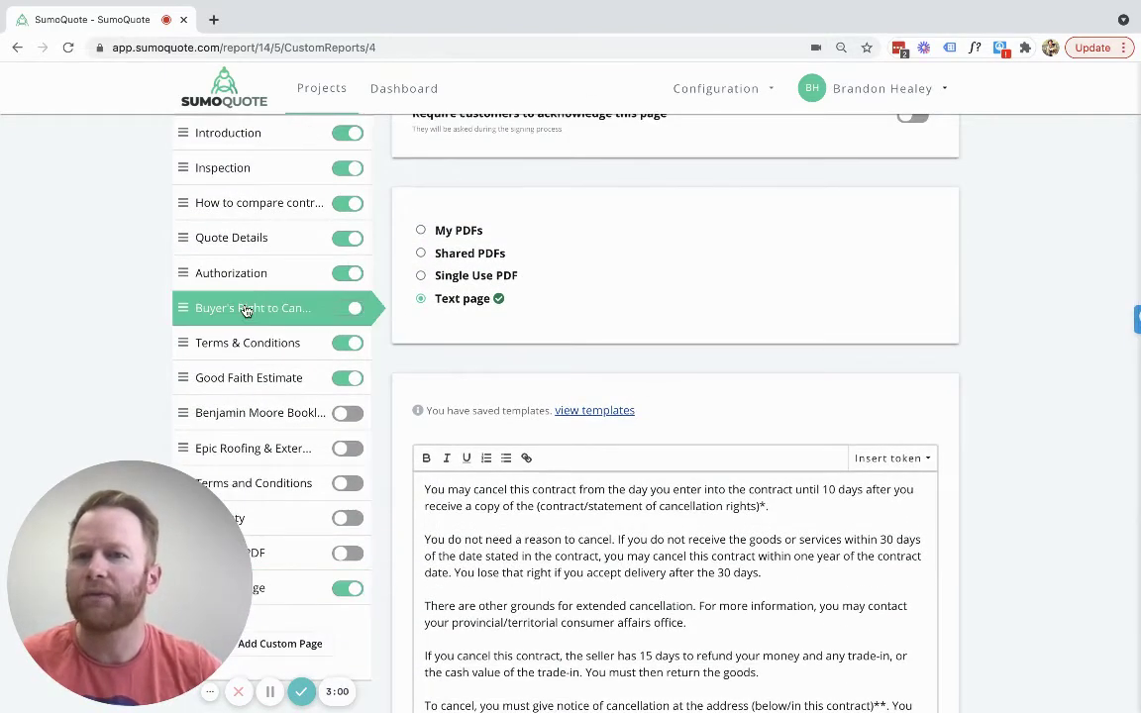
scroll(876, 325, "up", 3)
left_click(924, 203)
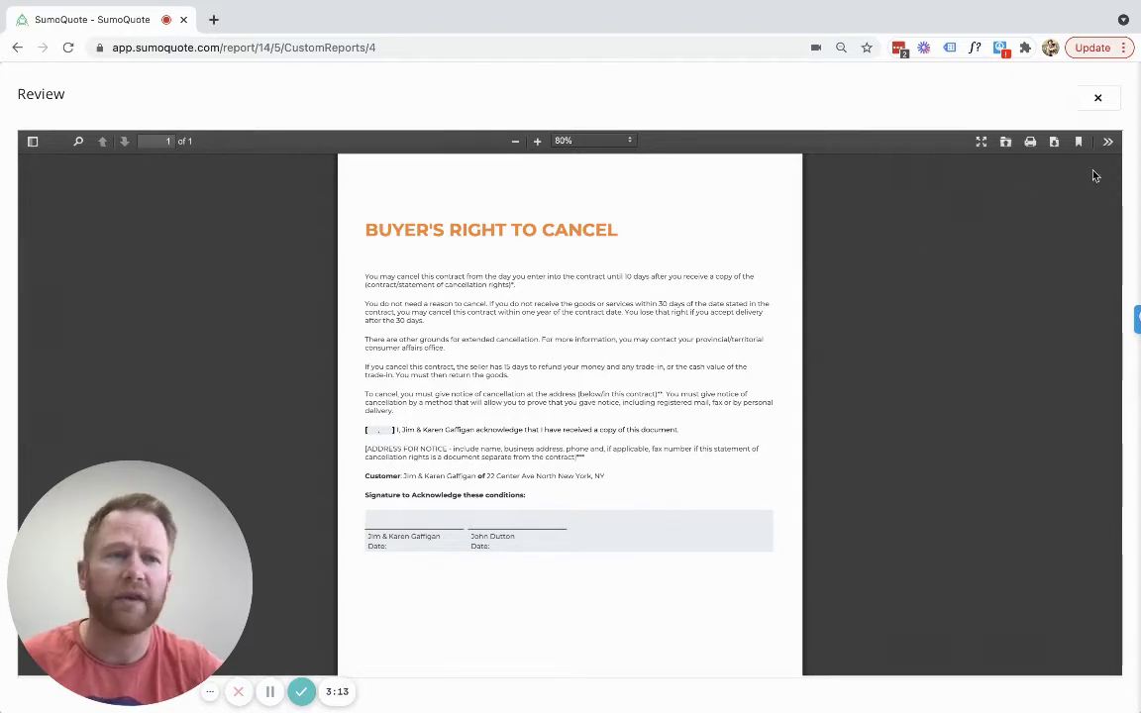
left_click(1103, 111)
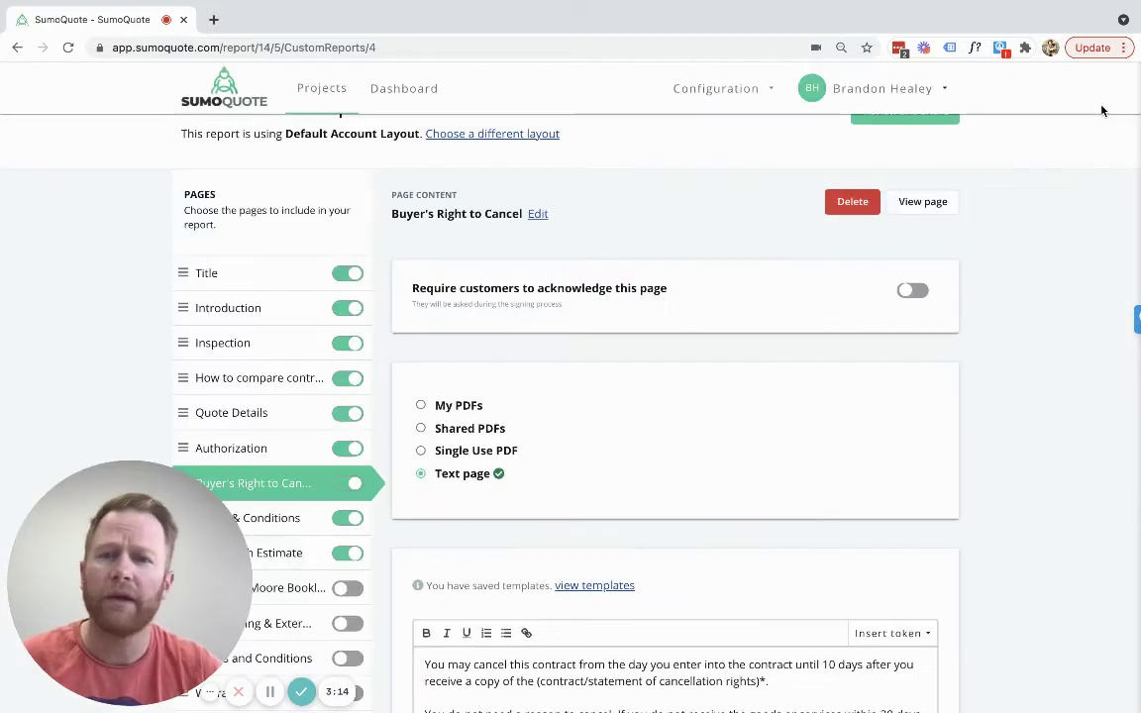
Preview the Terms & Conditions page and enlarge the preview to 110%.
left_click(276, 523)
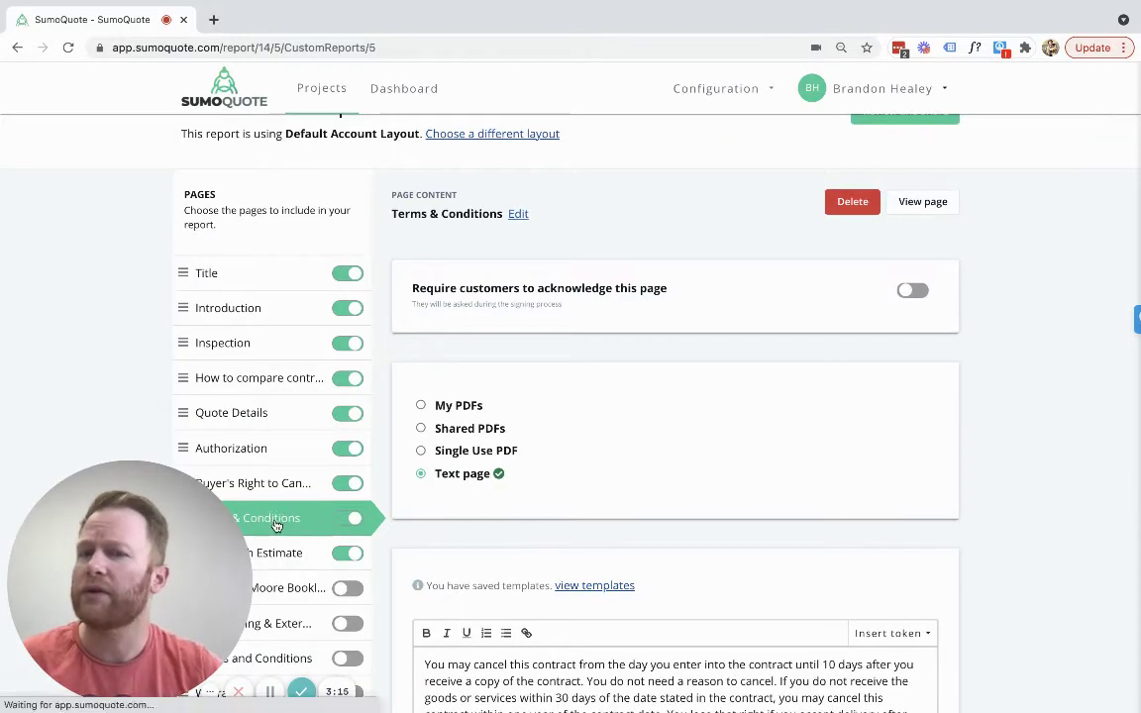
left_click(937, 204)
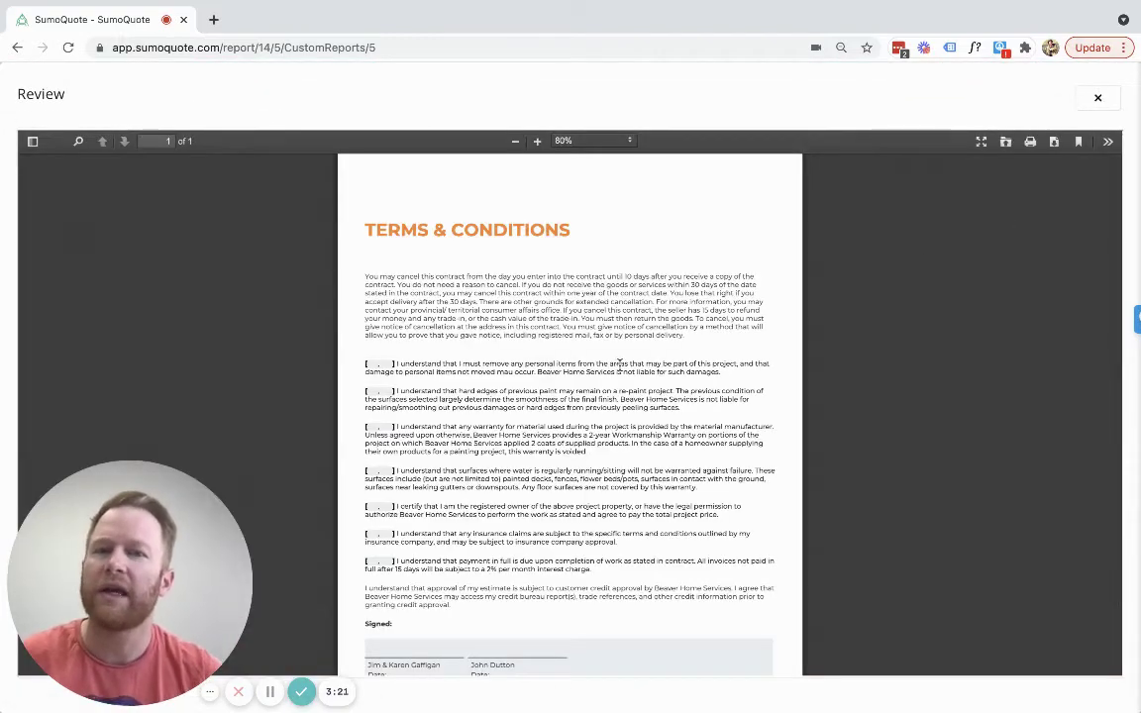
scroll(620, 372, "down", 1)
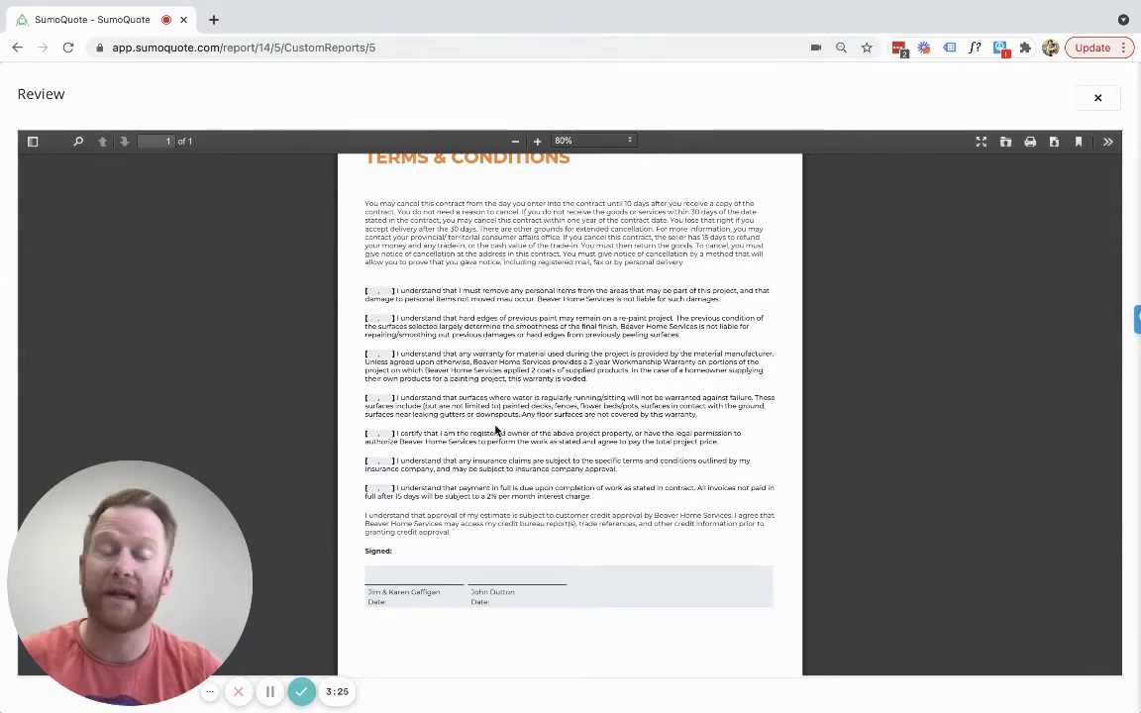
scroll(524, 426, "up", 2)
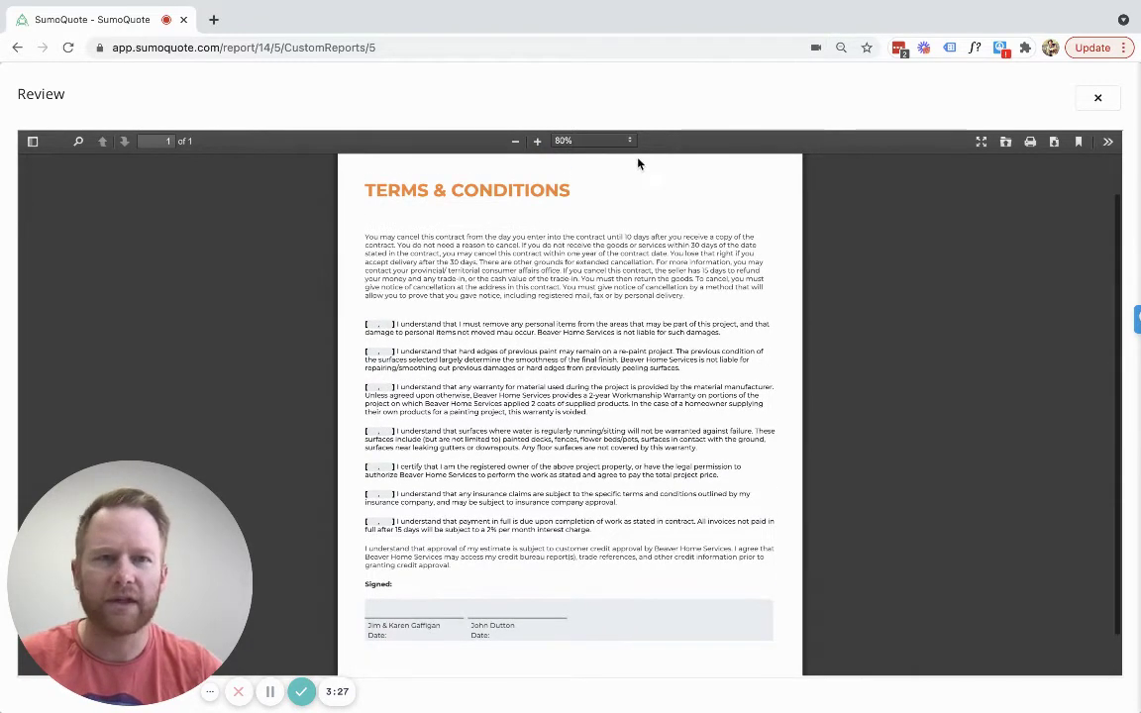
left_click(537, 140)
left_click(537, 140)
left_click(537, 140)
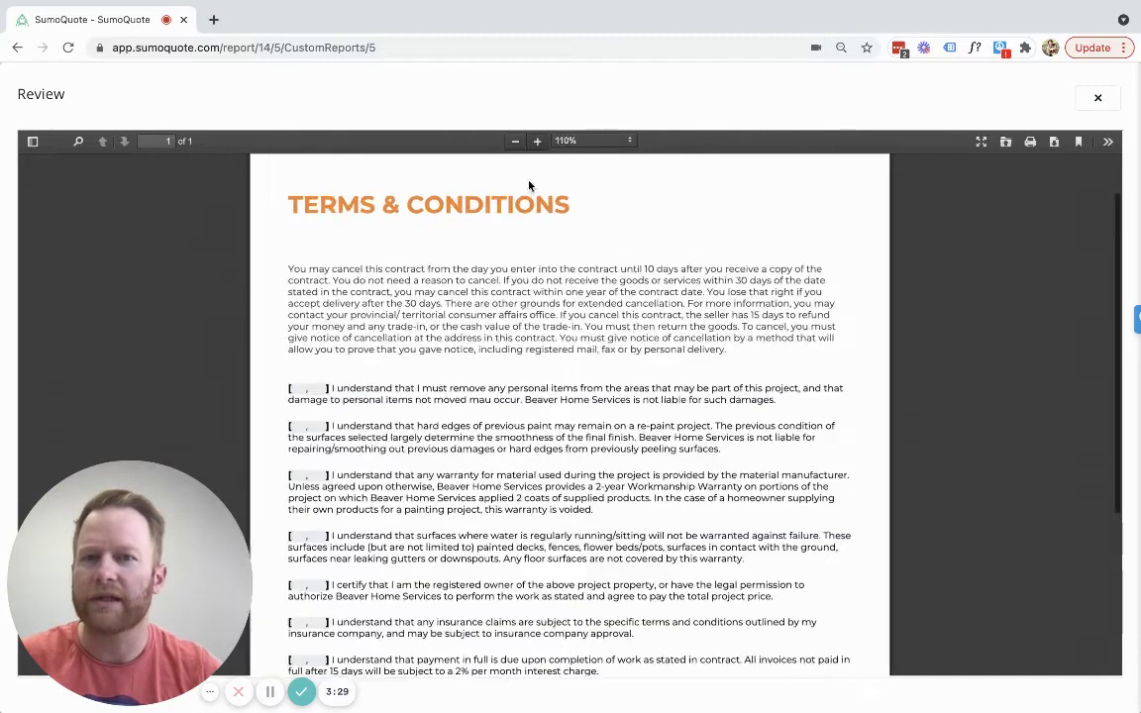
Examine the initials fields beside the Terms & Conditions clauses and the signature block below them, and close the preview.
scroll(416, 319, "down", 2)
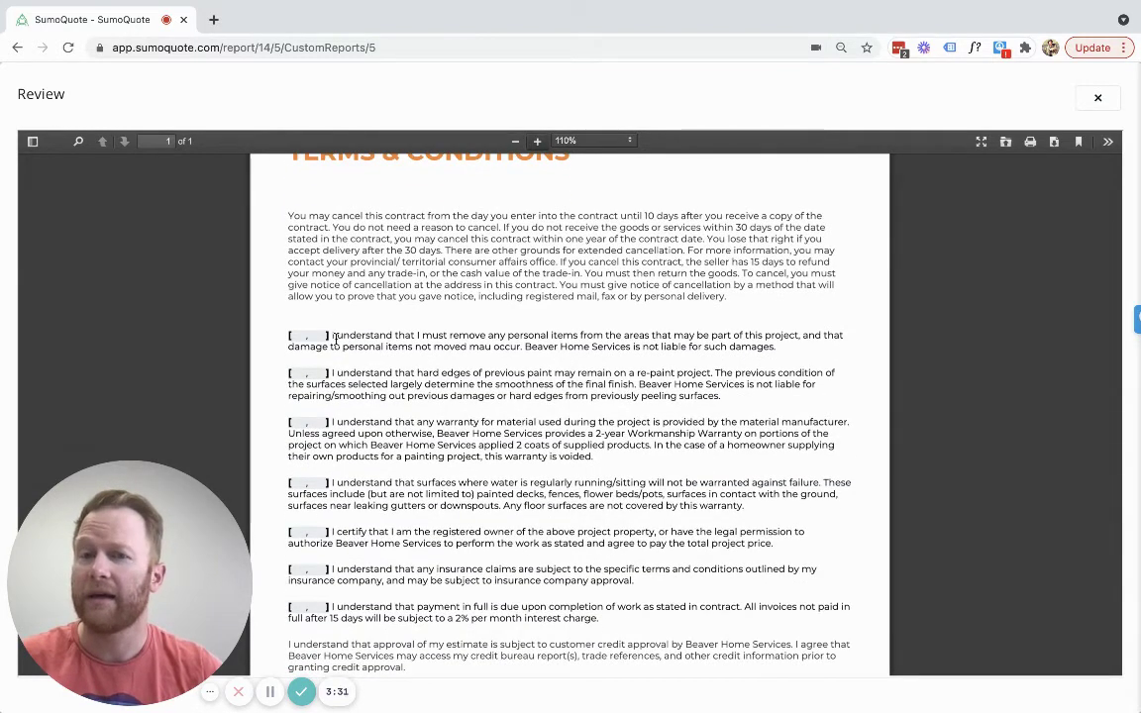
left_click_drag(347, 330, 291, 338)
left_click(328, 360)
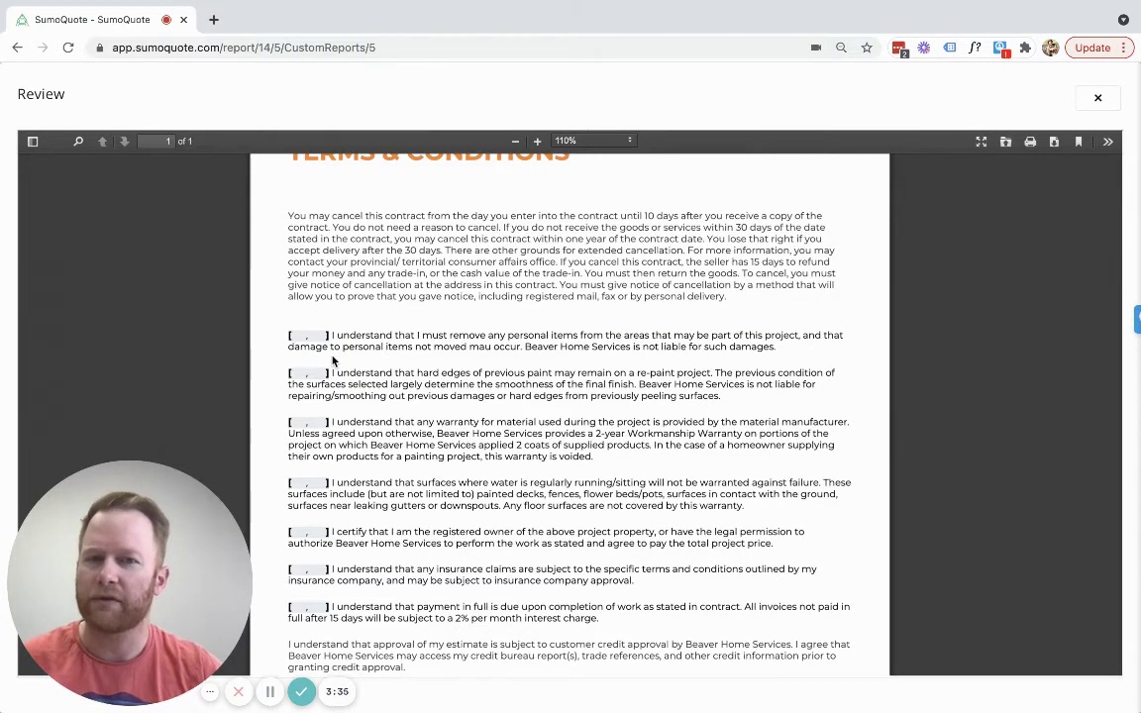
scroll(332, 361, "down", 3)
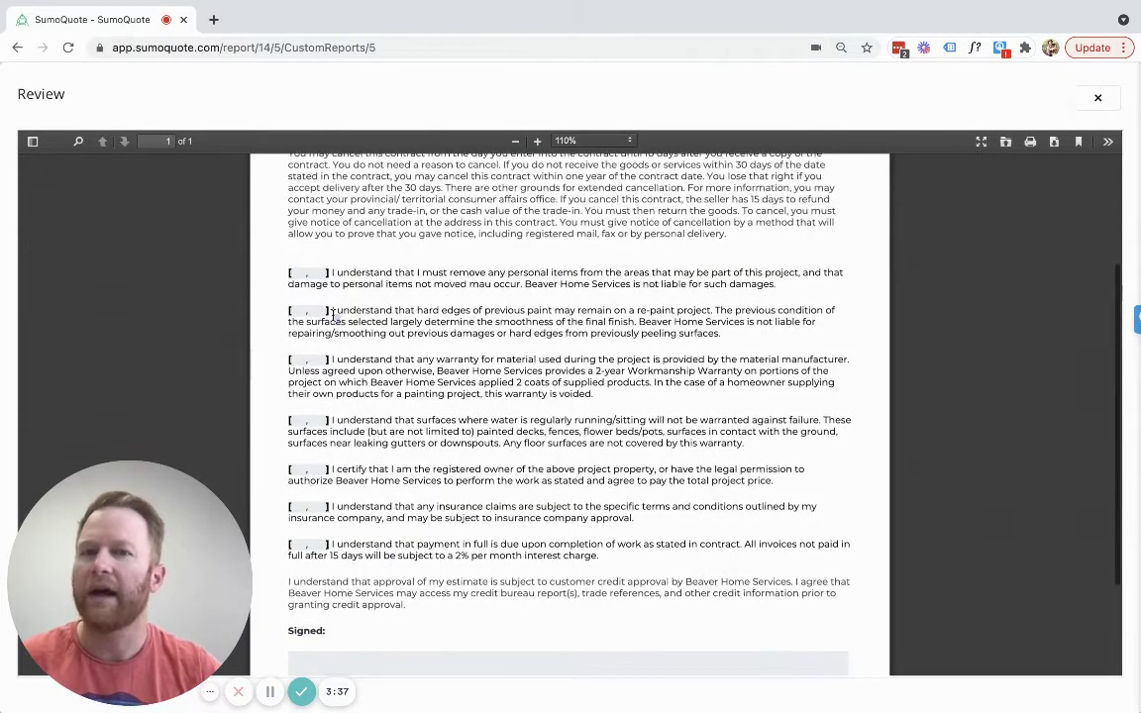
scroll(335, 351, "down", 1)
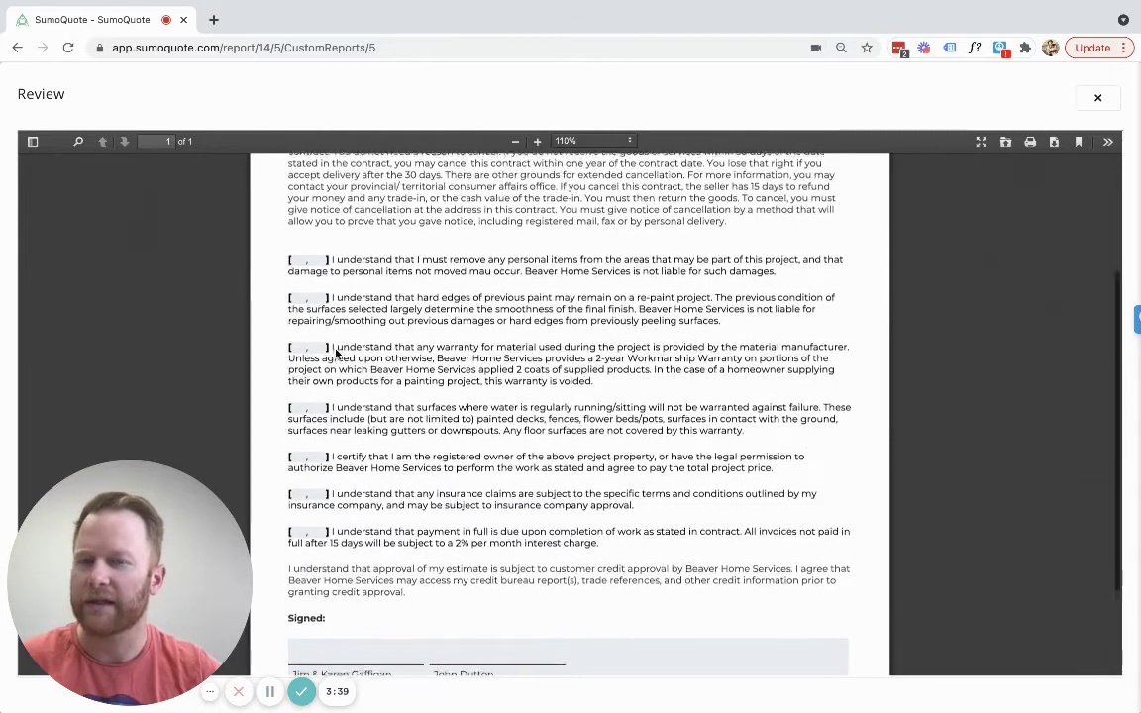
scroll(335, 351, "down", 4)
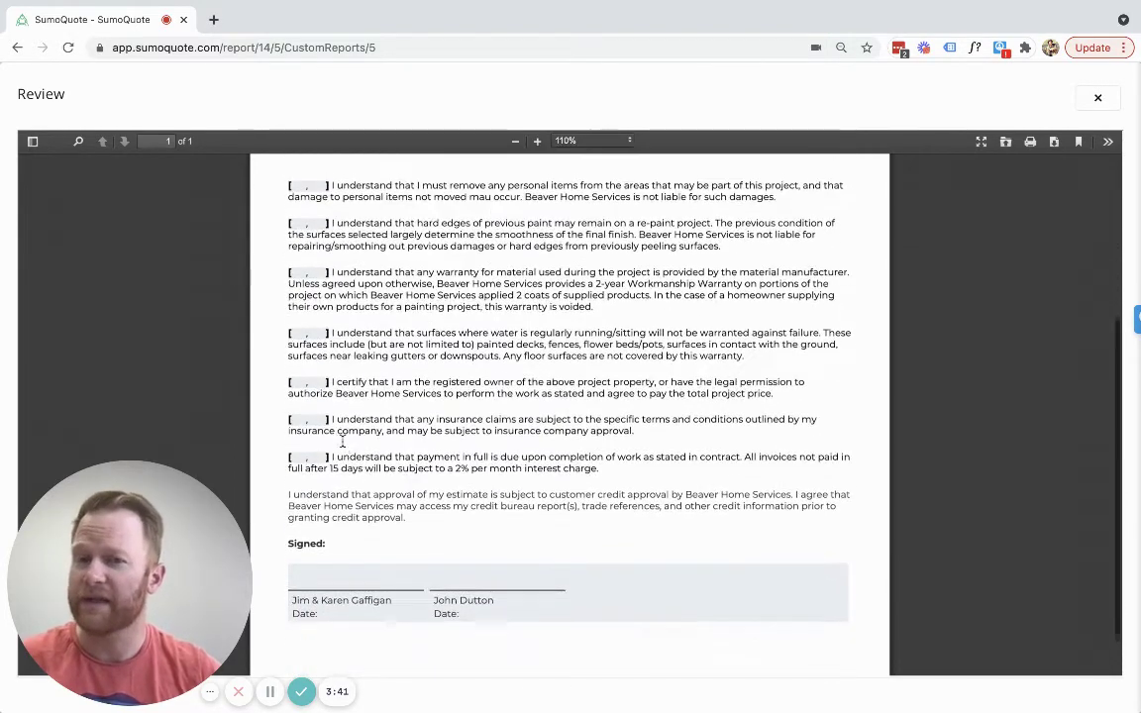
left_click(515, 142)
left_click(515, 142)
scroll(544, 262, "up", 5)
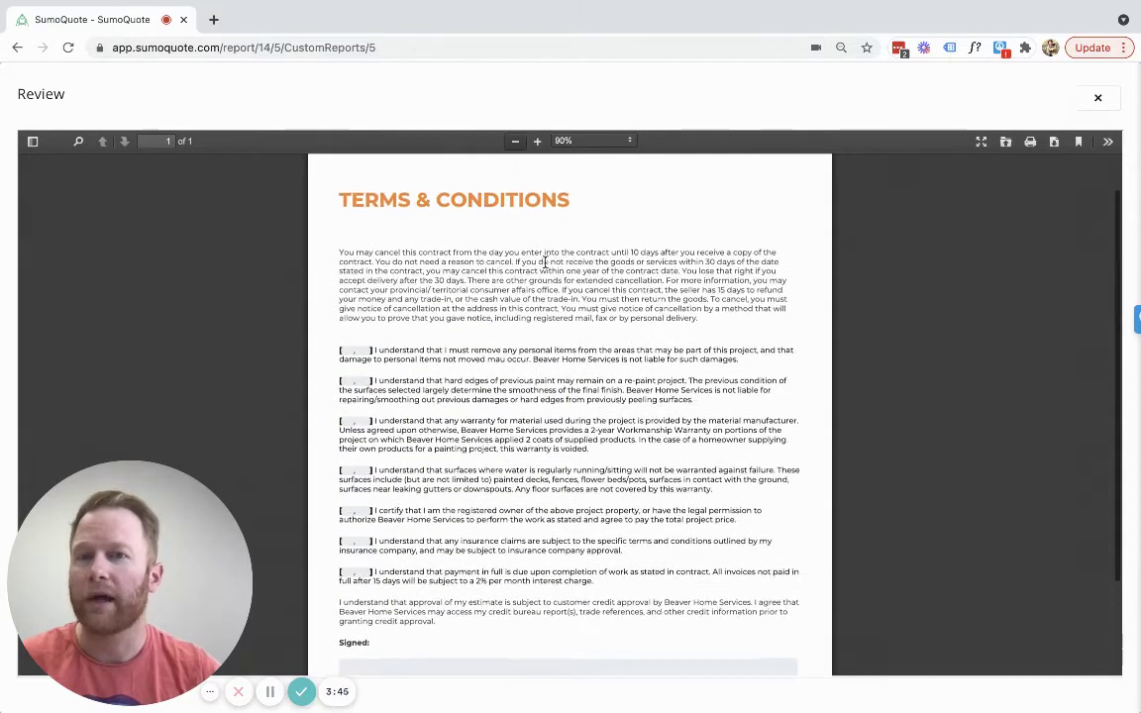
left_click(1097, 97)
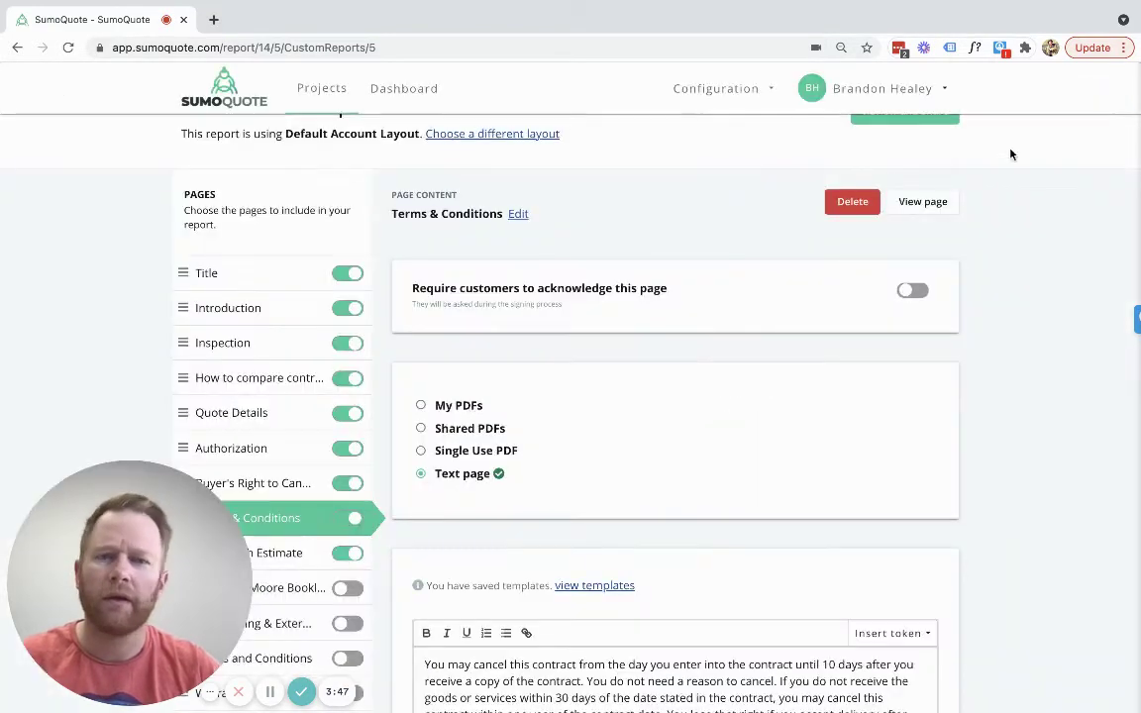
Preview the Good Faith Estimate page and enlarge the preview to 100%.
scroll(624, 429, "down", 2)
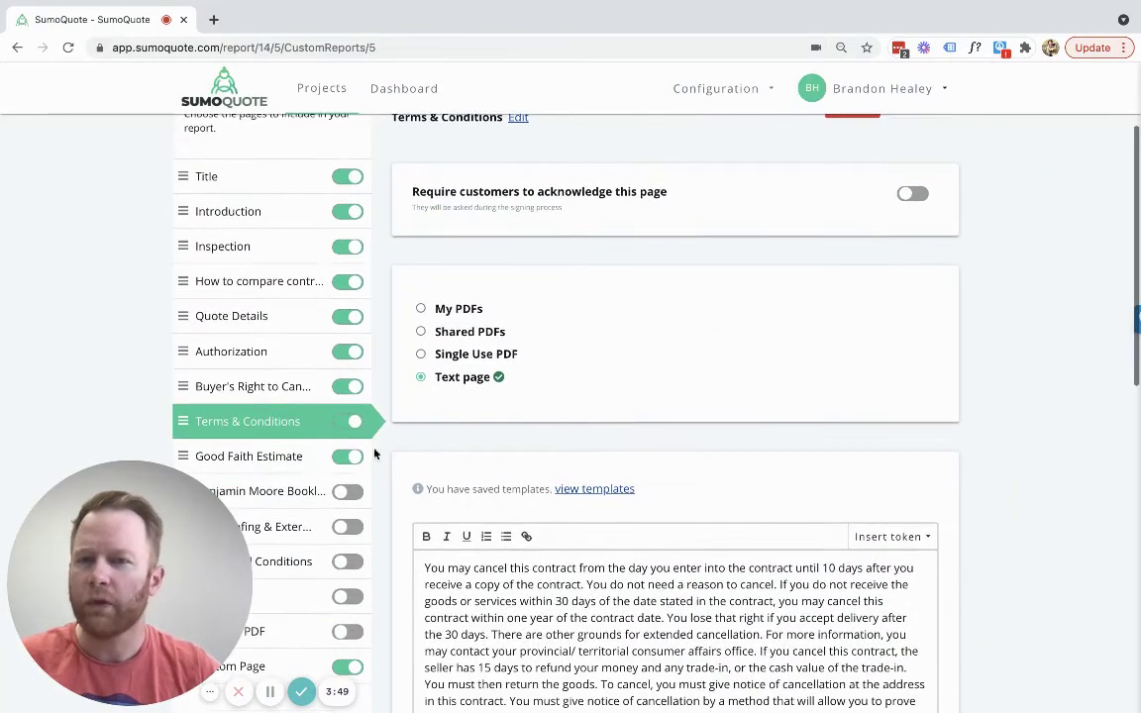
left_click(263, 461)
scroll(734, 321, "up", 3)
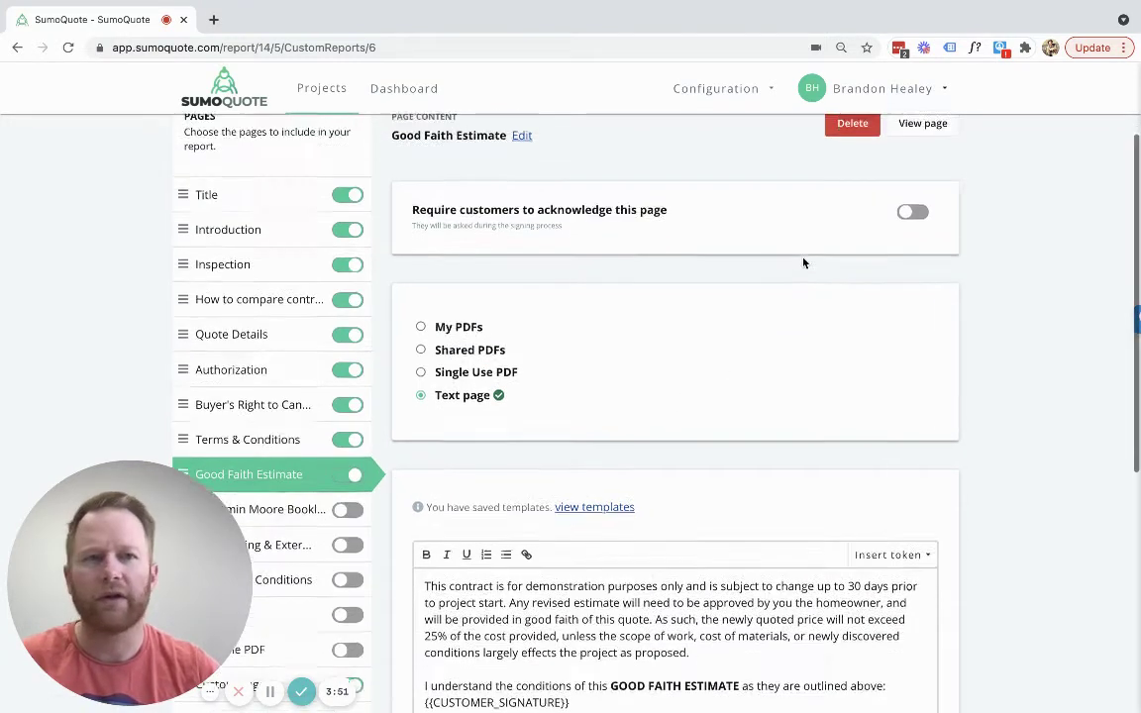
left_click(926, 188)
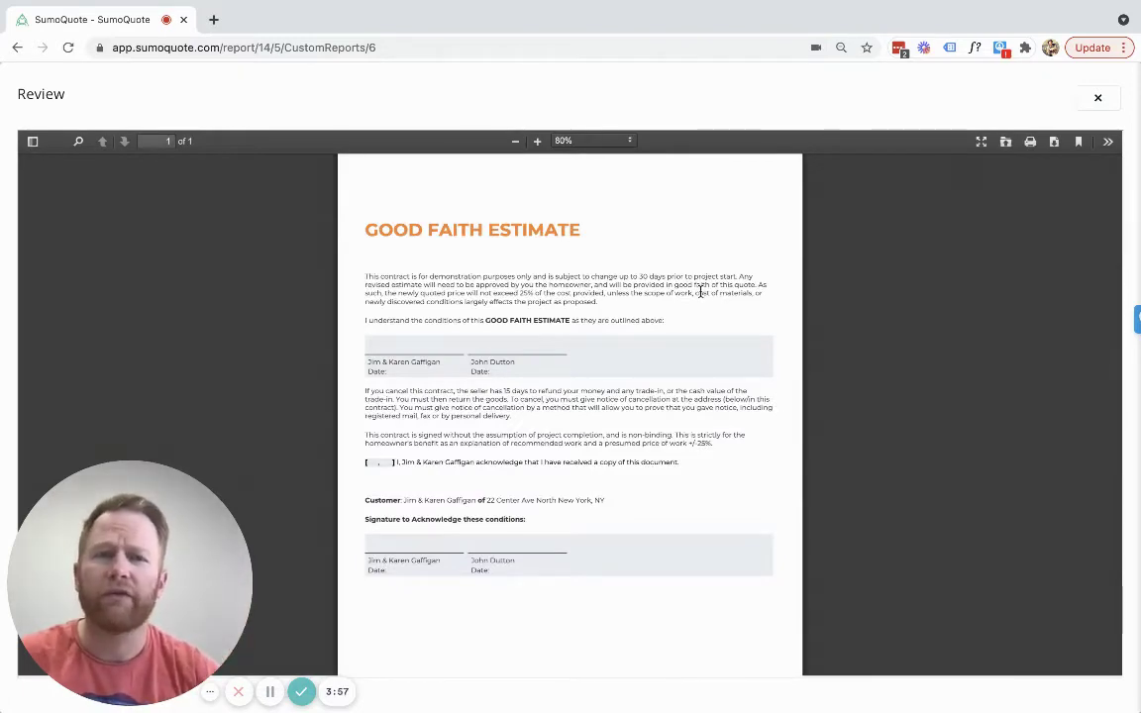
scroll(705, 292, "down", 1)
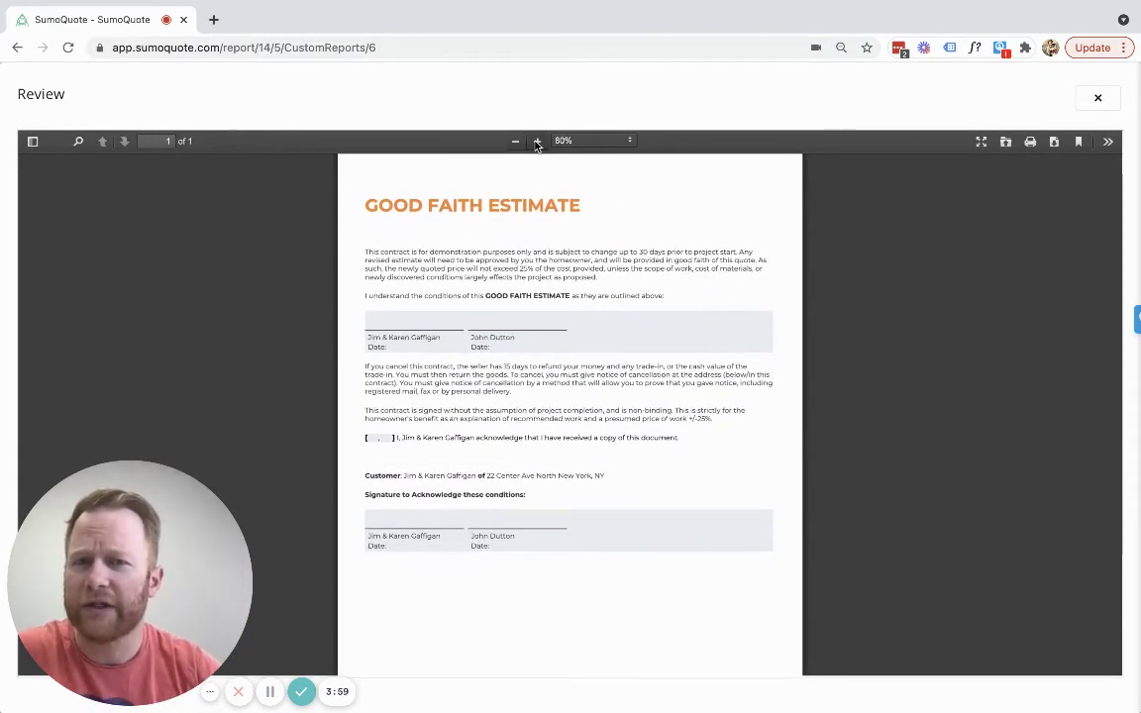
left_click(537, 141)
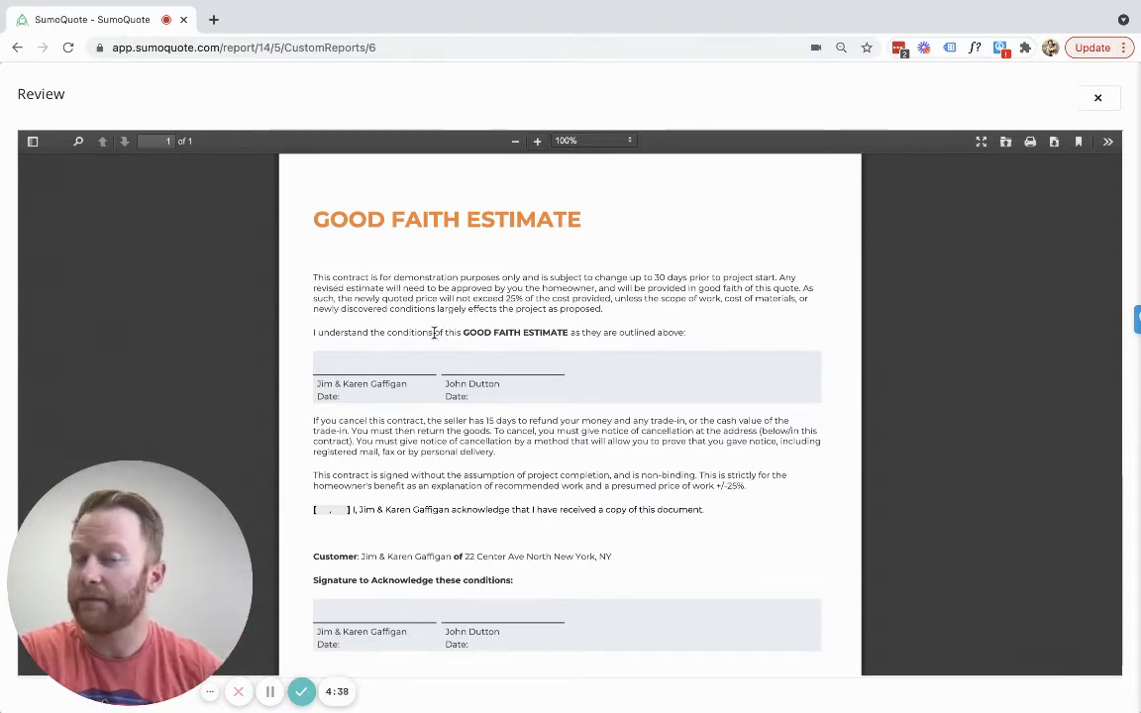
Examine the two signature blocks and the initials field in the Good Faith Estimate preview, and close it.
left_click_drag(621, 333, 421, 333)
left_click(421, 333)
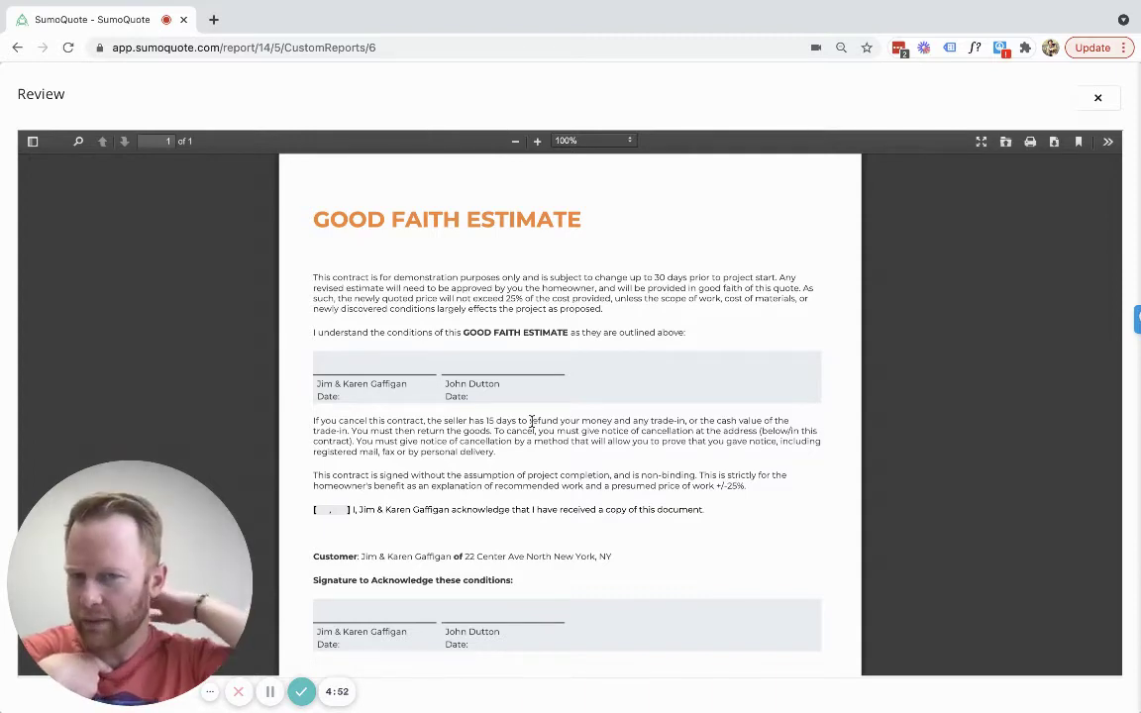
scroll(446, 435, "down", 1)
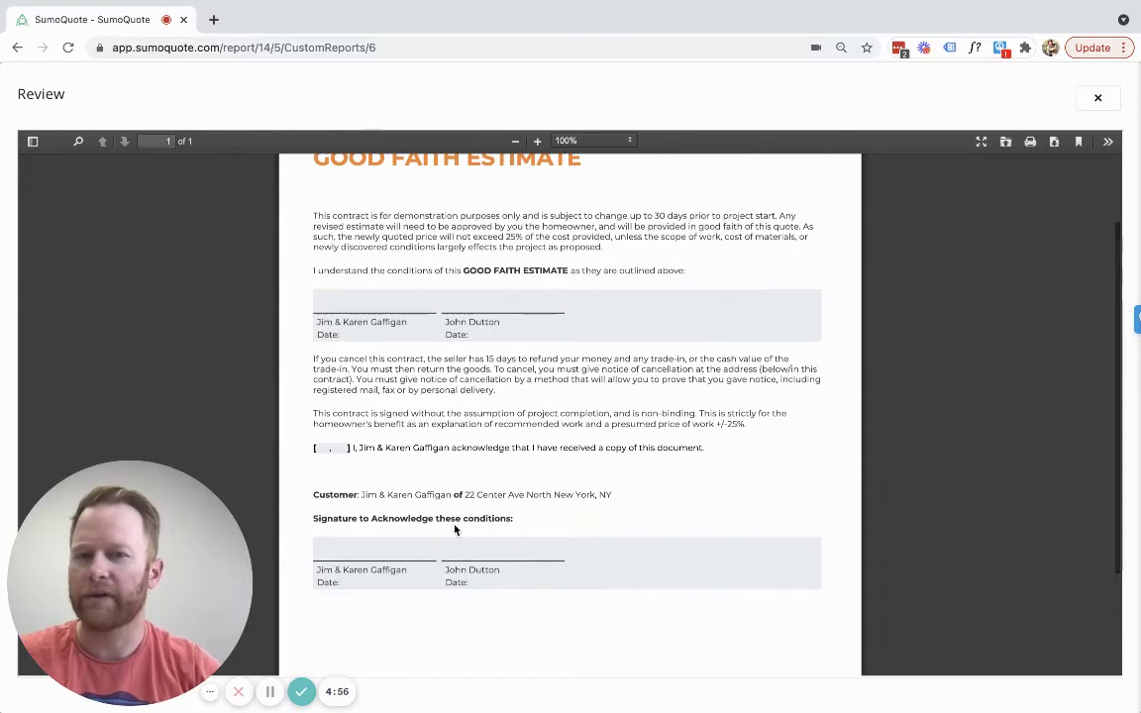
scroll(455, 530, "up", 1)
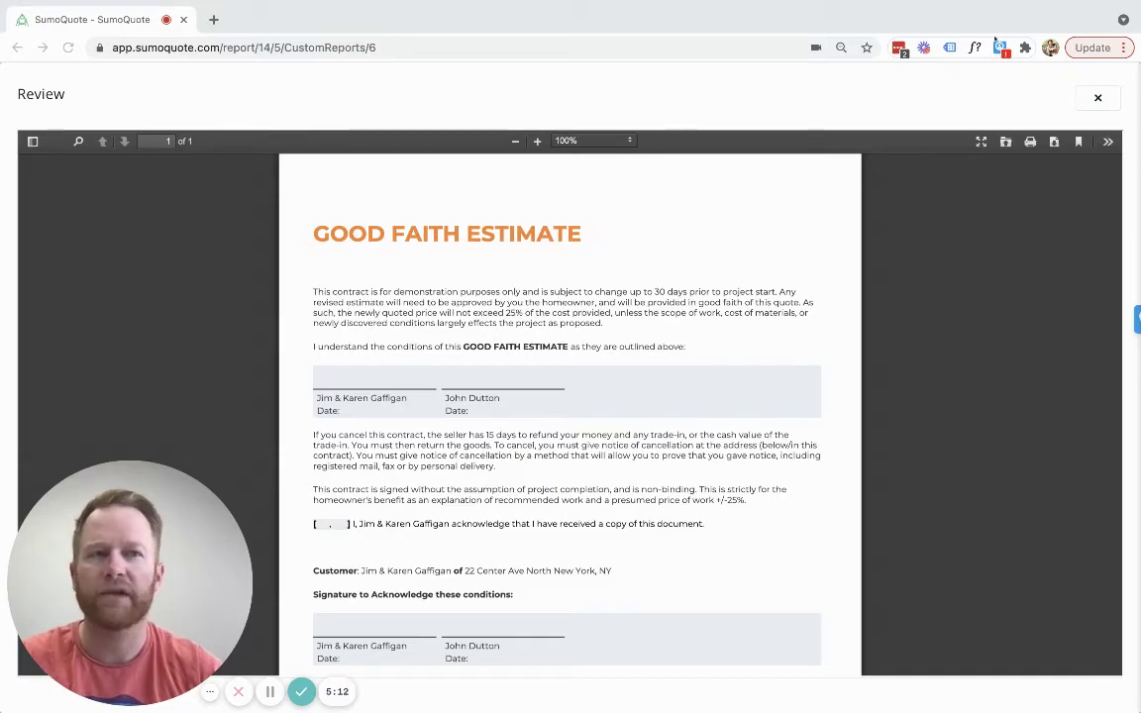
left_click(1095, 97)
Locate the first CUSTOMER_SIGNATURE token in the Good Faith Estimate text and find Customer Signature among the available tokens.
scroll(560, 375, "down", 2)
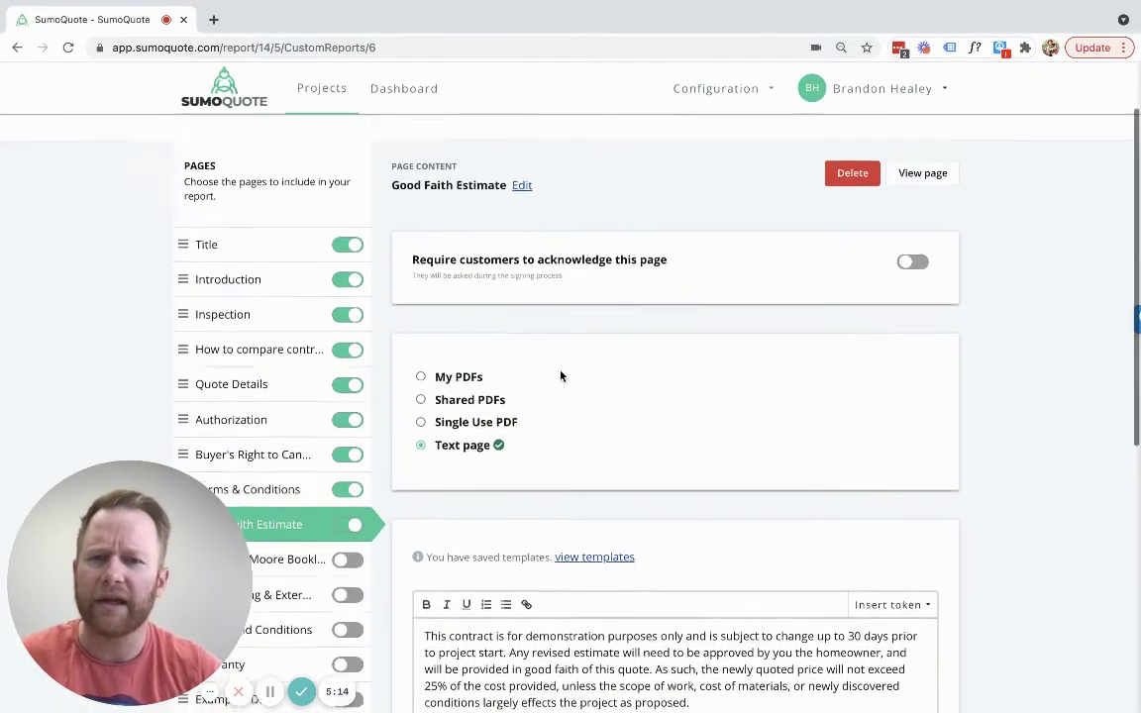
scroll(560, 375, "down", 3)
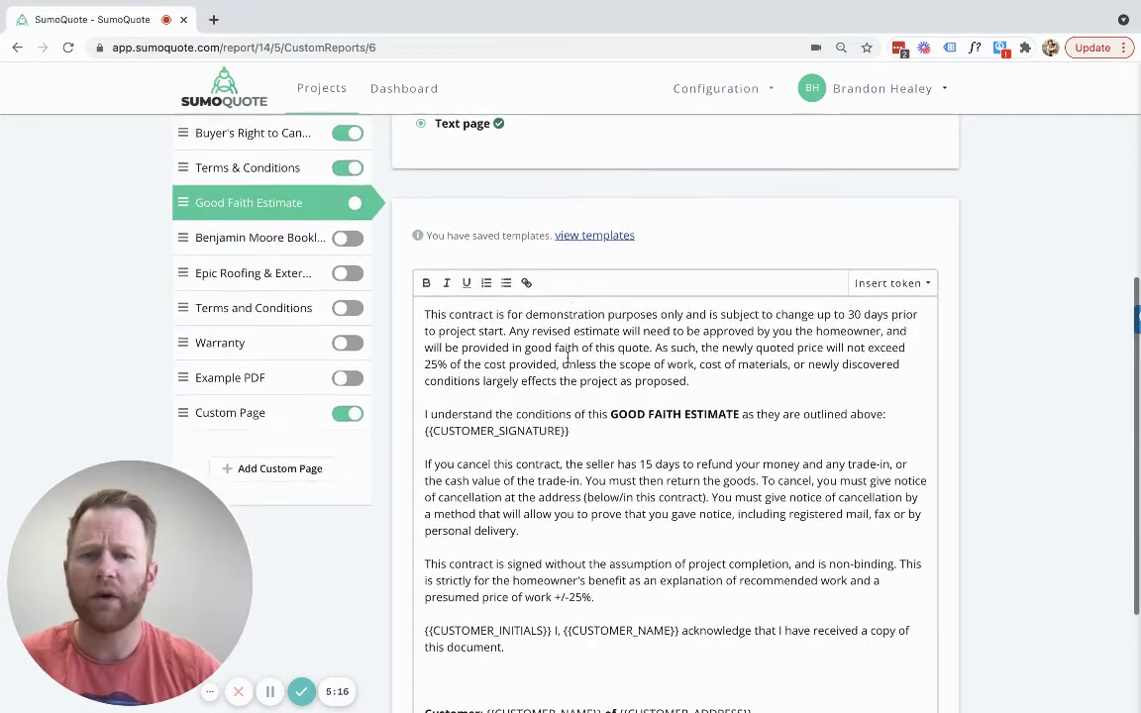
left_click_drag(570, 372, 424, 372)
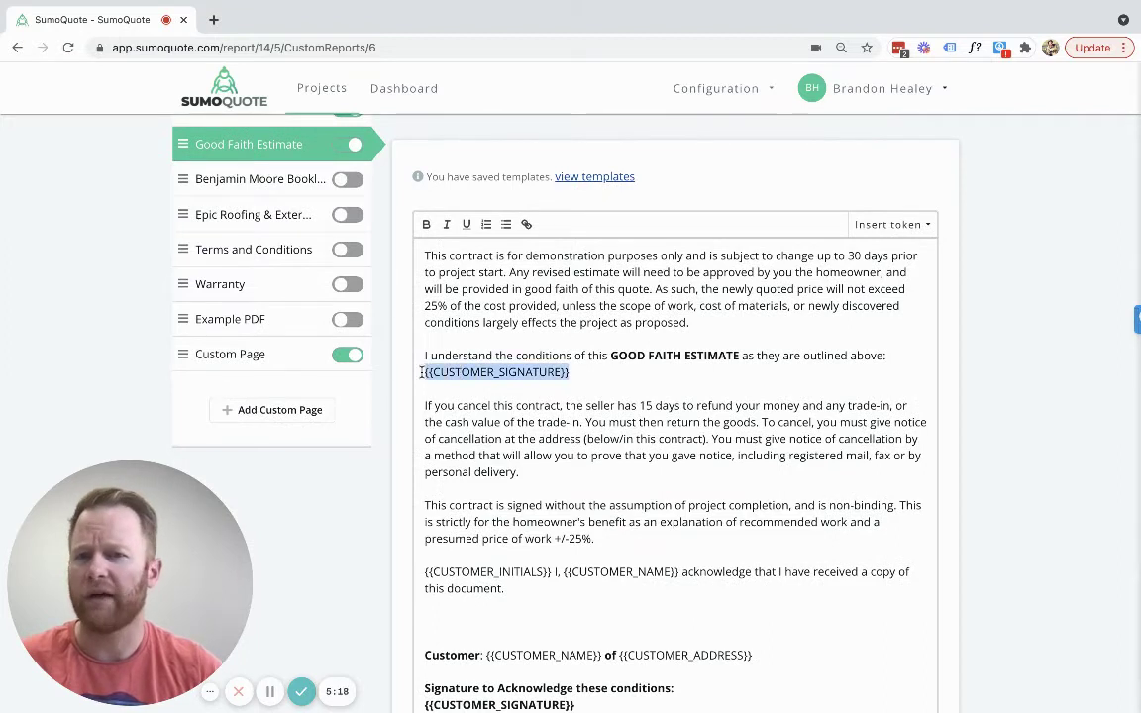
left_click(888, 224)
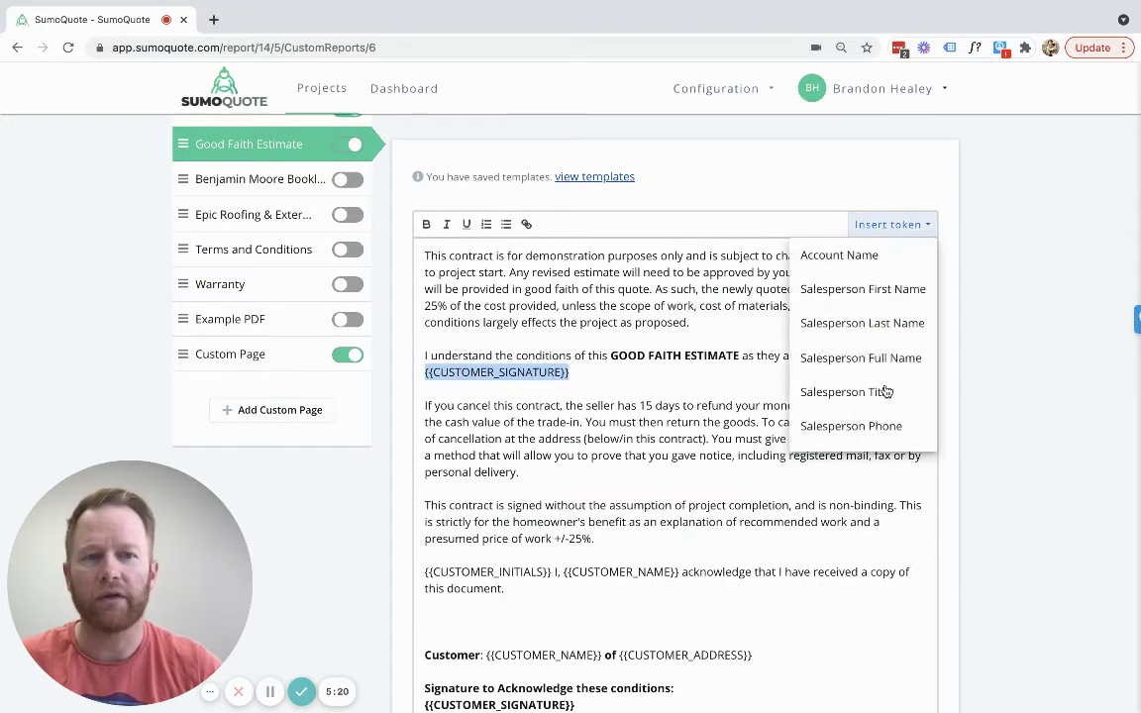
scroll(883, 389, "down", 3)
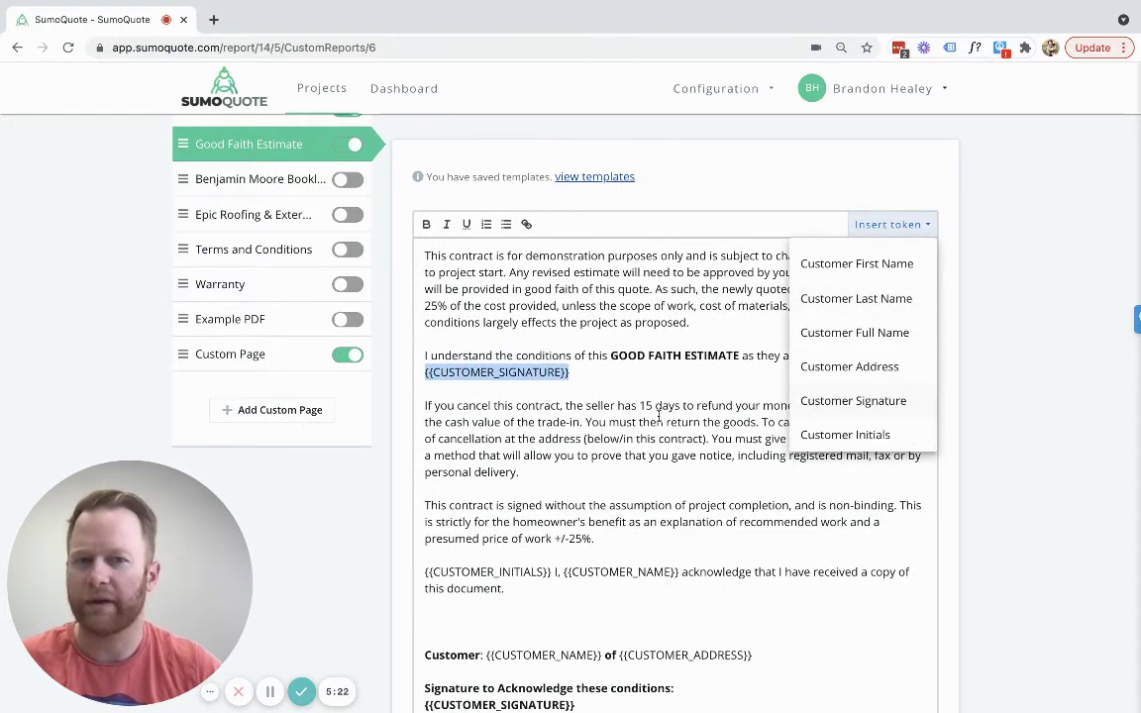
left_click(815, 400)
Examine the customer name and address tokens and the closing signature heading in the Good Faith Estimate text.
scroll(614, 415, "down", 2)
left_click_drag(557, 446, 704, 448)
left_click(561, 454)
left_click(704, 447)
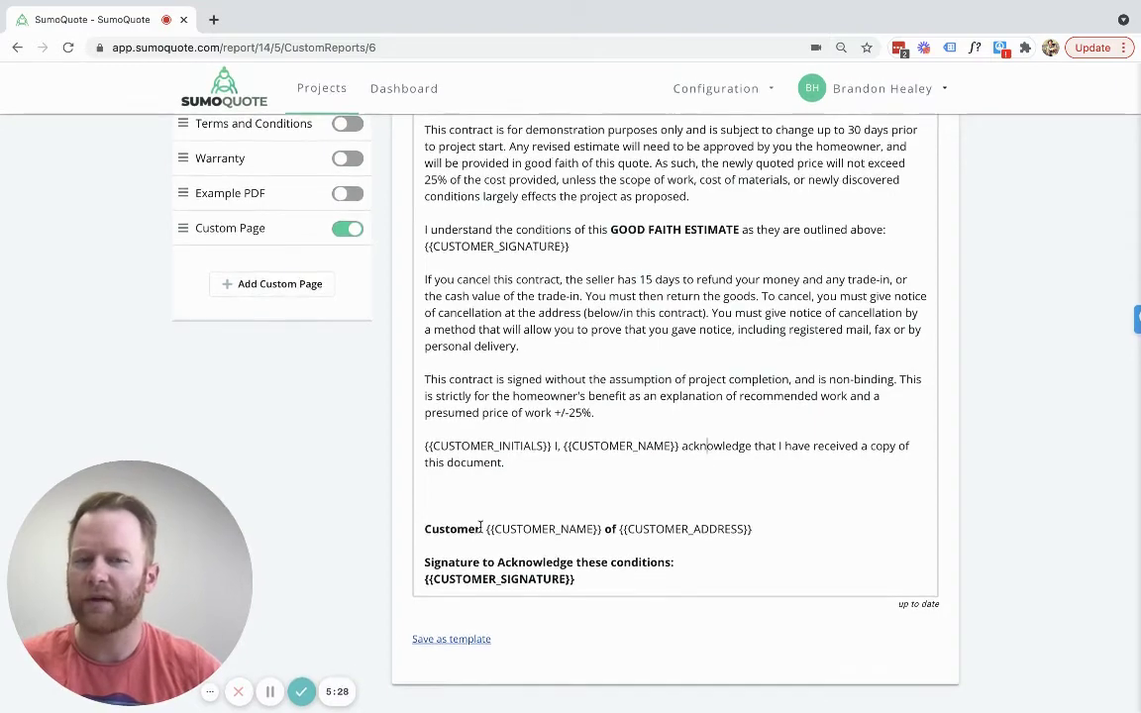
left_click_drag(477, 529, 697, 563)
left_click(671, 552)
left_click(700, 559)
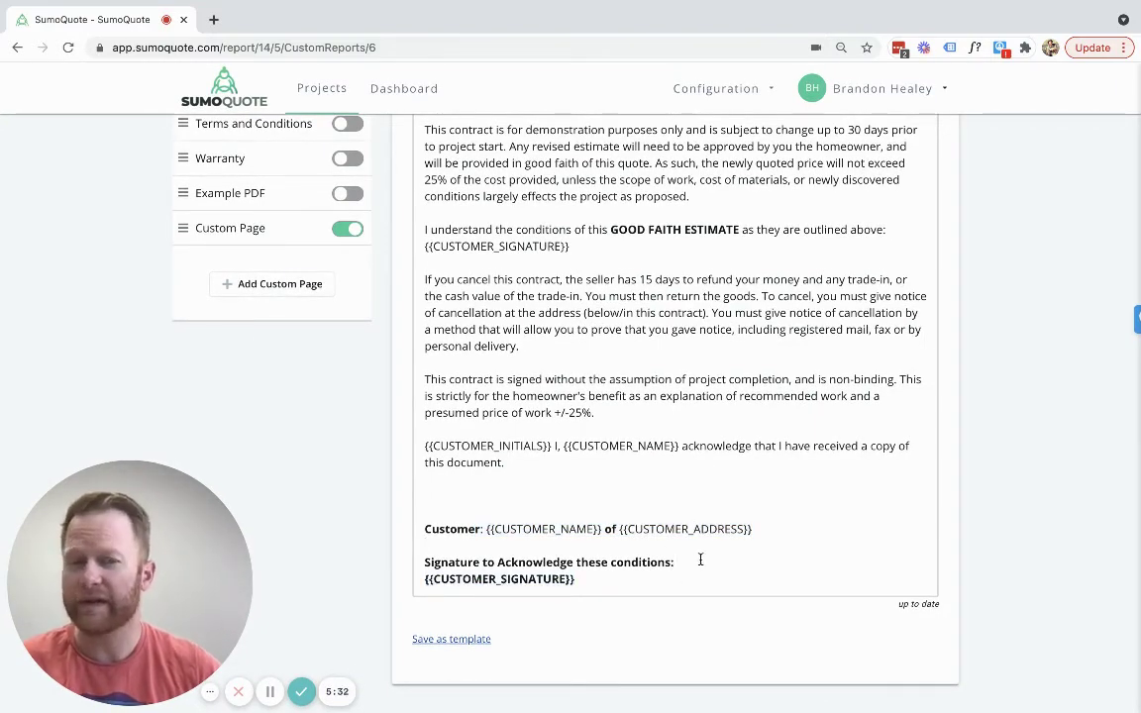
Preview the Good Faith Estimate page again to review its signature and initials fields, and close the preview.
scroll(700, 560, "up", 10)
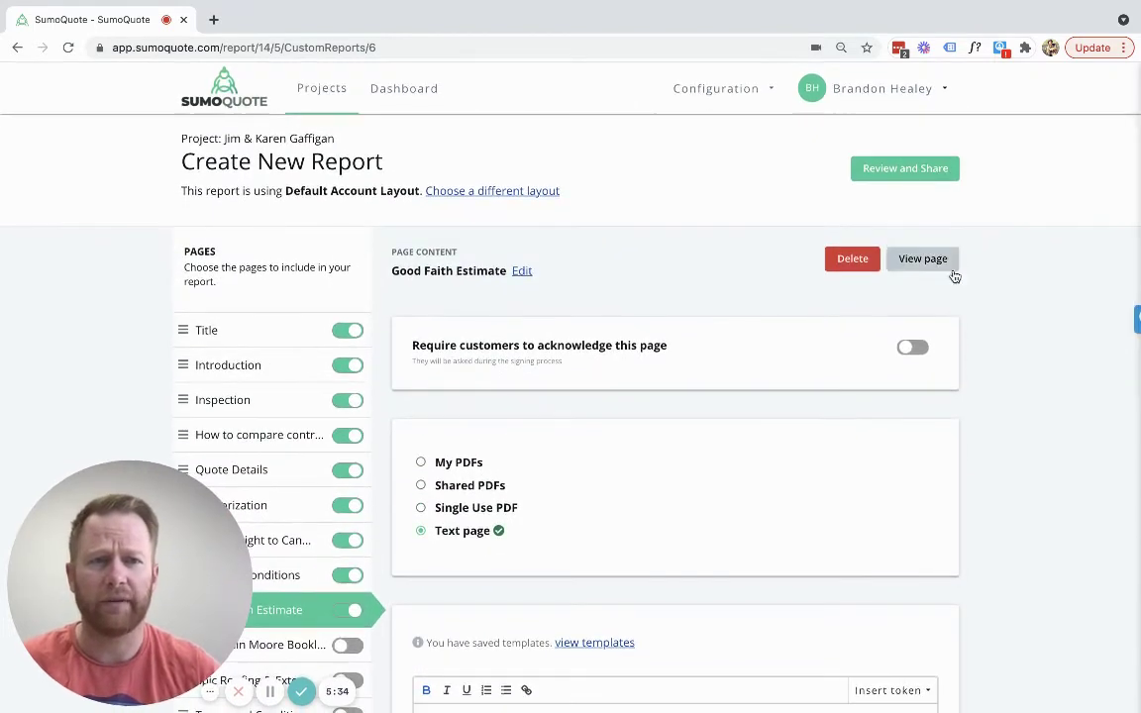
left_click(939, 259)
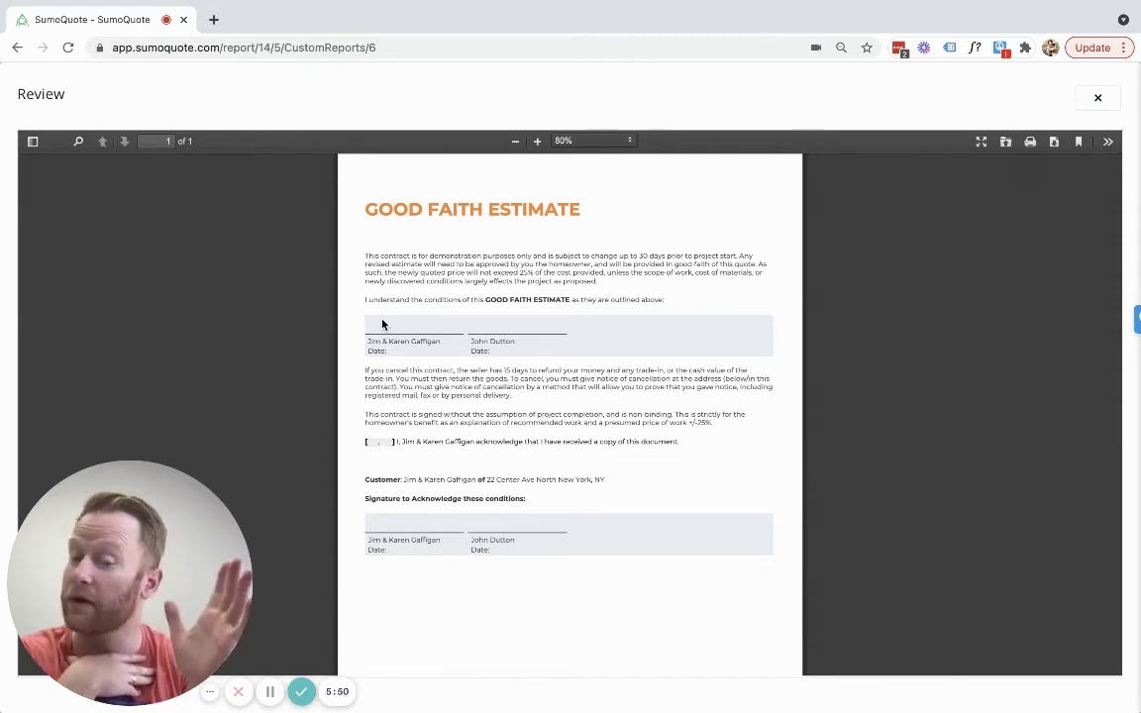
left_click(1097, 97)
scroll(751, 240, "down", 1)
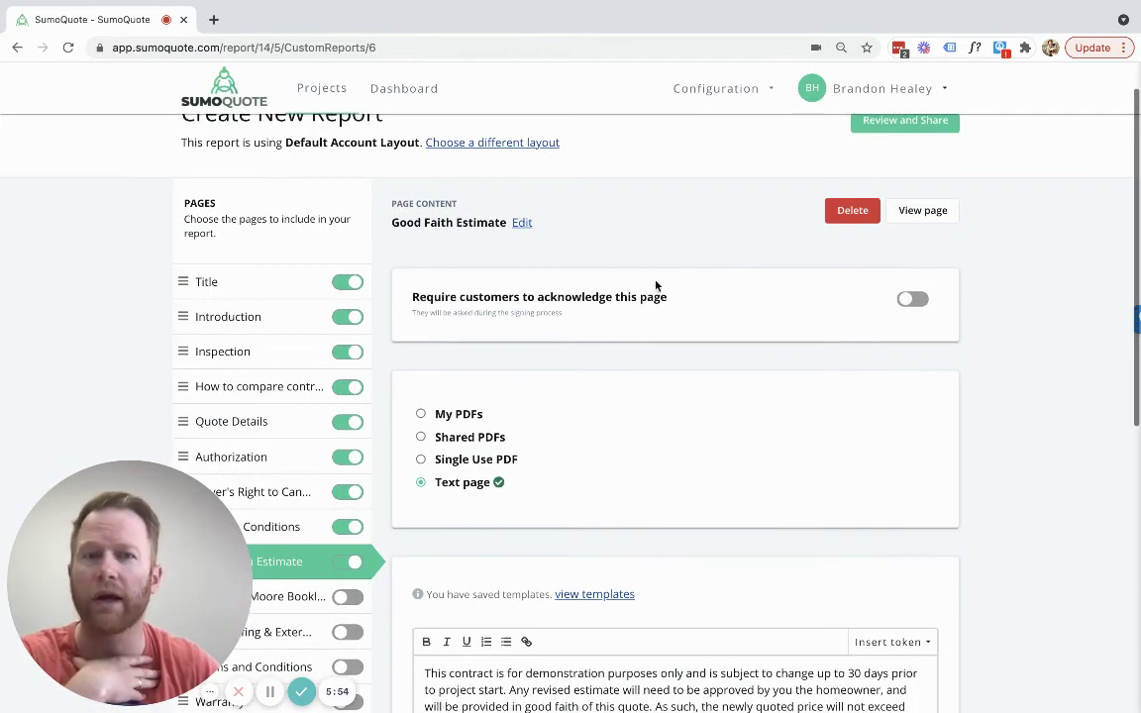
Require customers to acknowledge the Good Faith Estimate page, and preview it to examine the acknowledgement initials line before closing the preview.
left_click(911, 298)
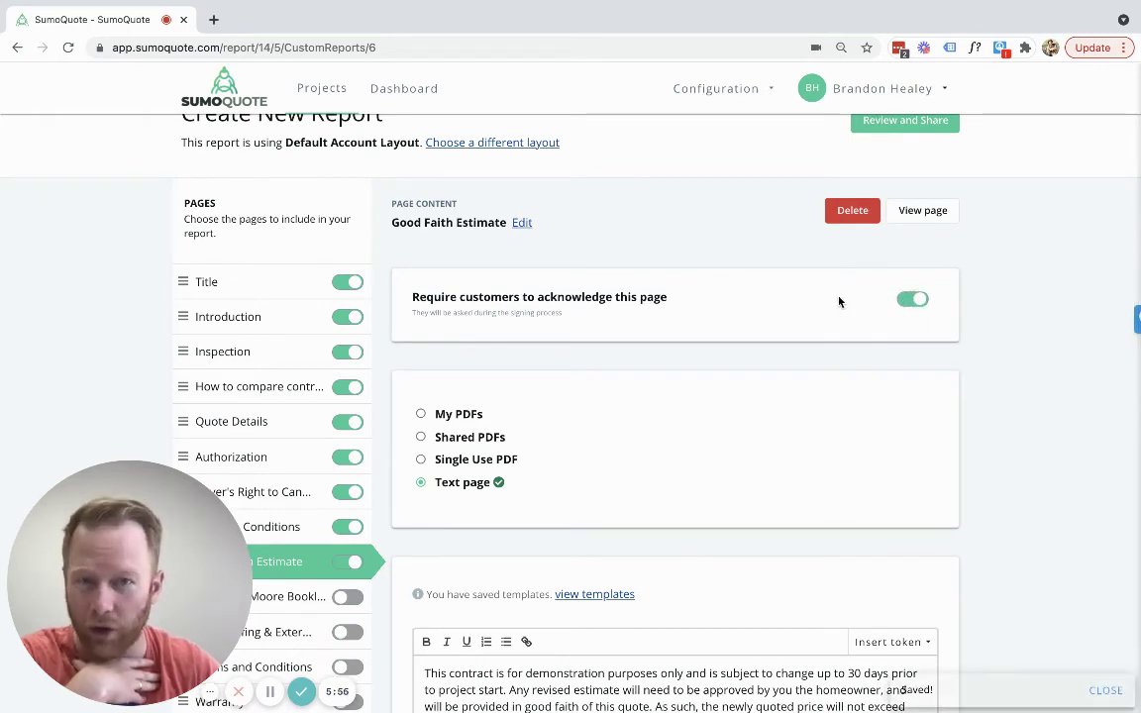
left_click(925, 213)
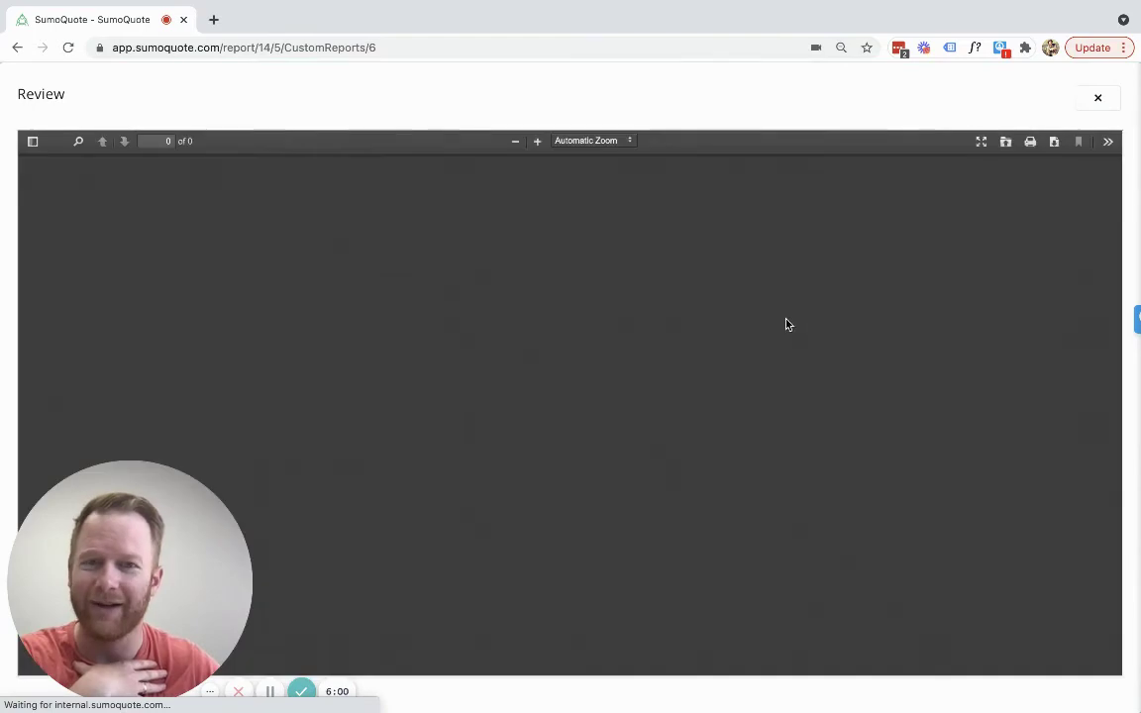
scroll(657, 346, "down", 3)
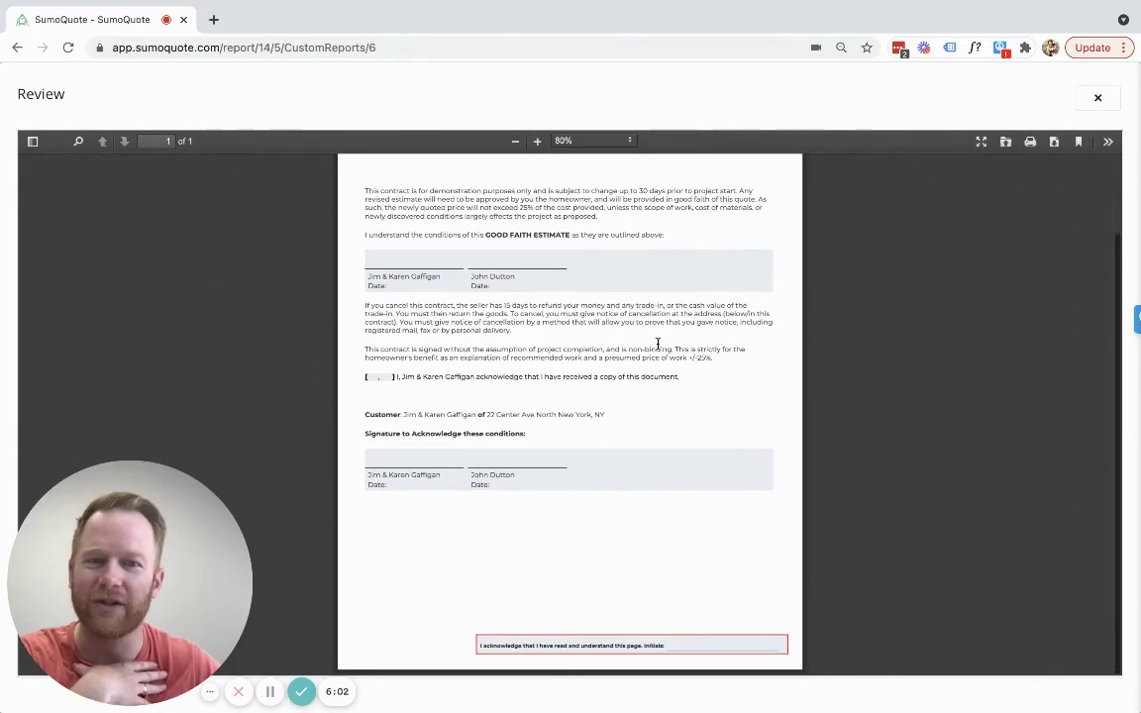
triple_click(588, 645)
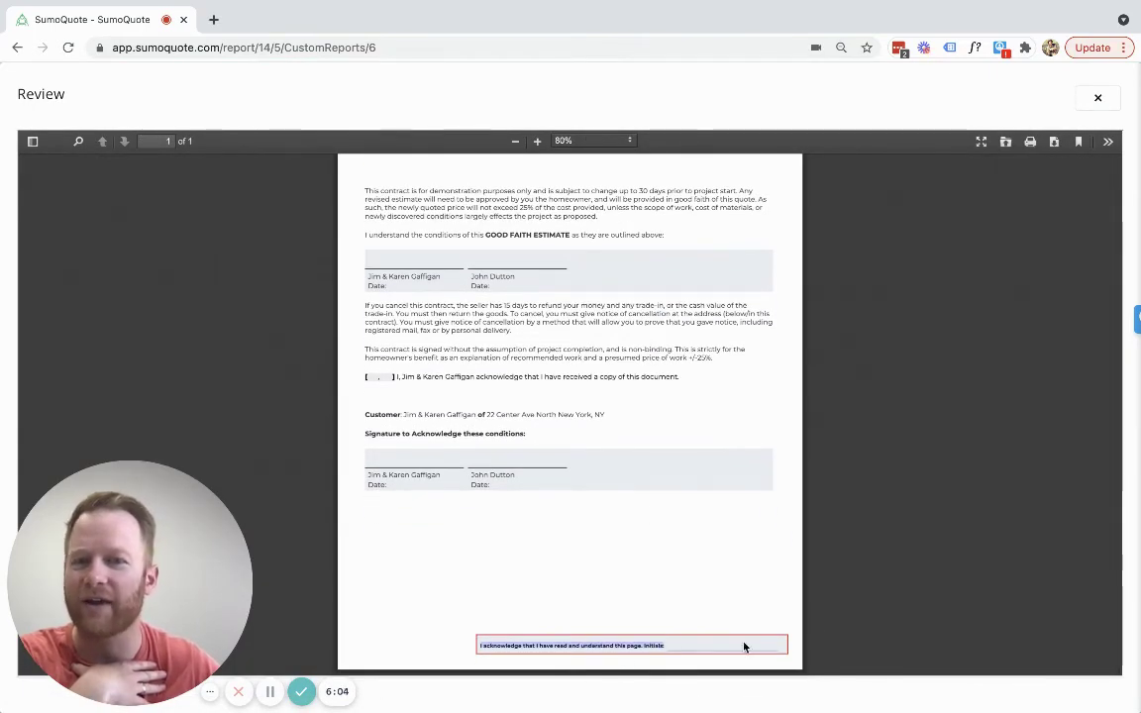
left_click(807, 608)
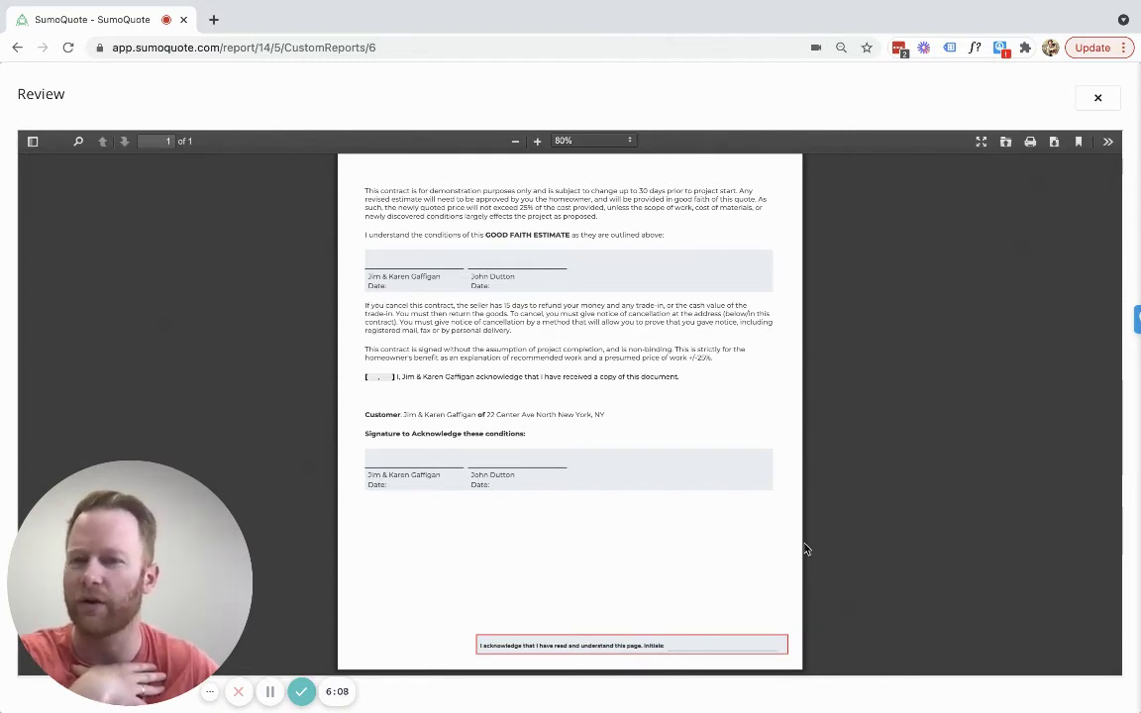
scroll(802, 547, "up", 2)
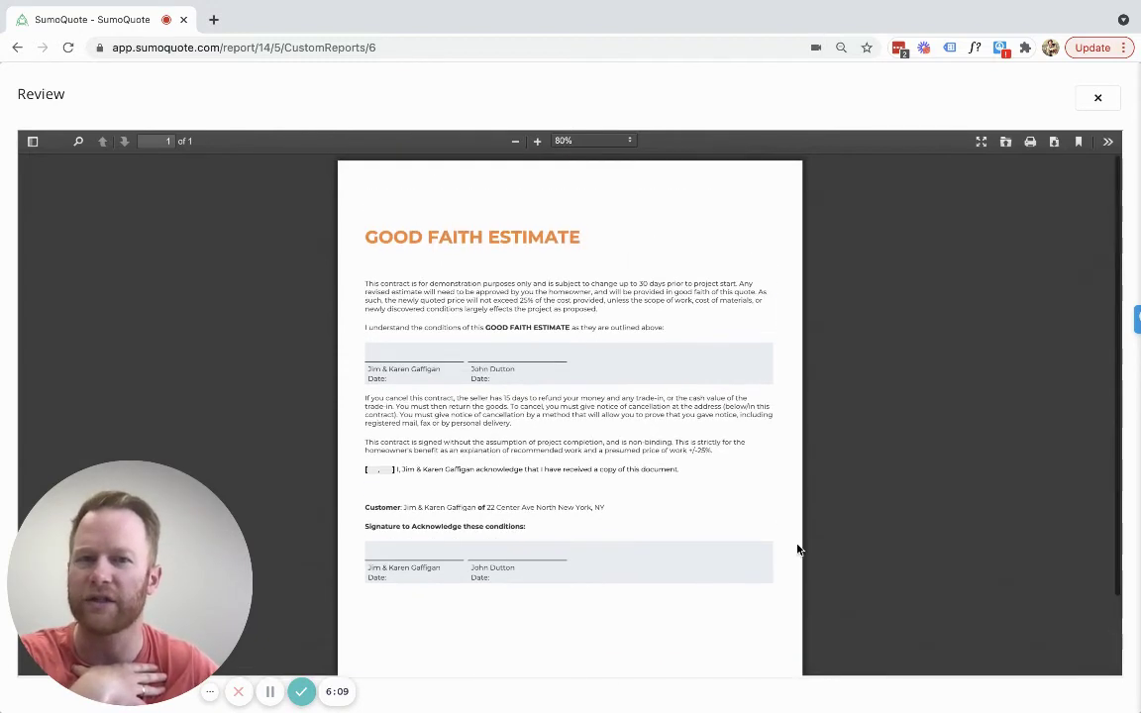
left_click(1100, 100)
scroll(650, 288, "down", 5)
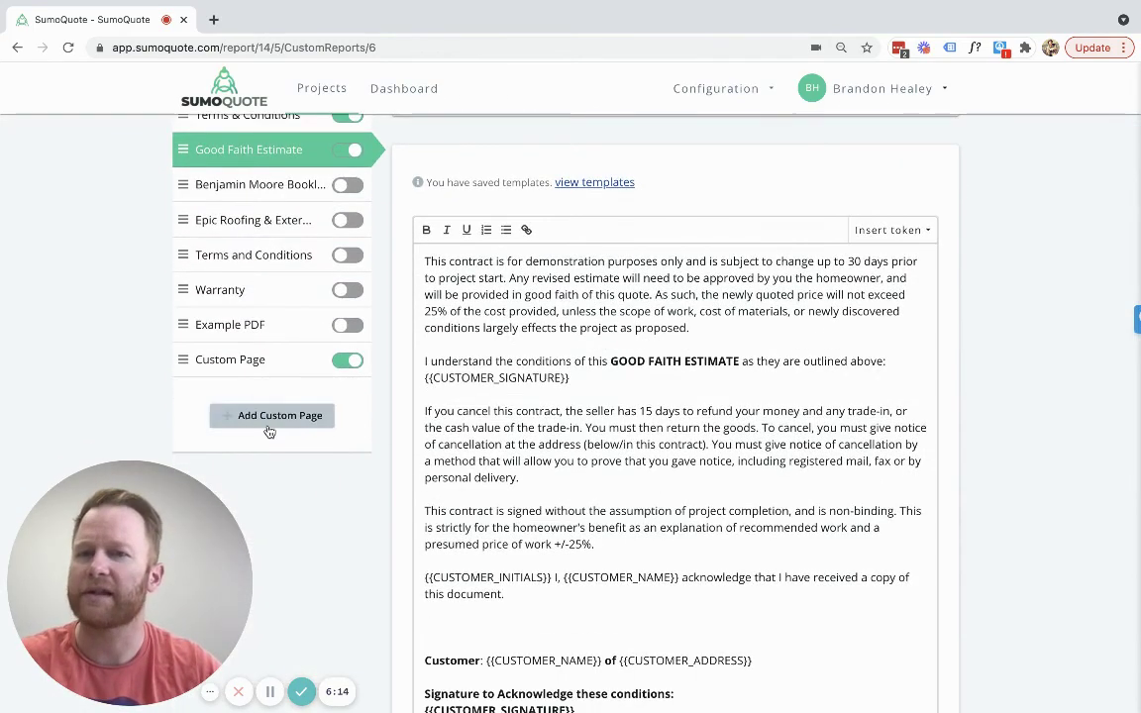
scroll(300, 440, "up", 1)
scroll(310, 447, "up", 8)
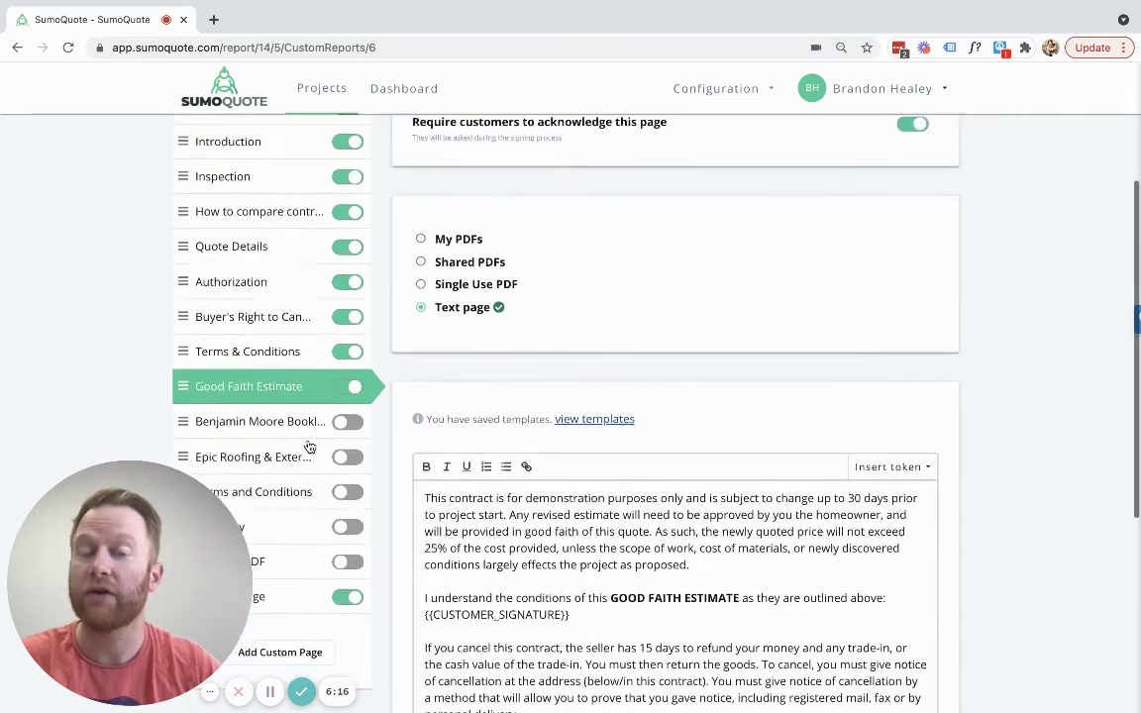